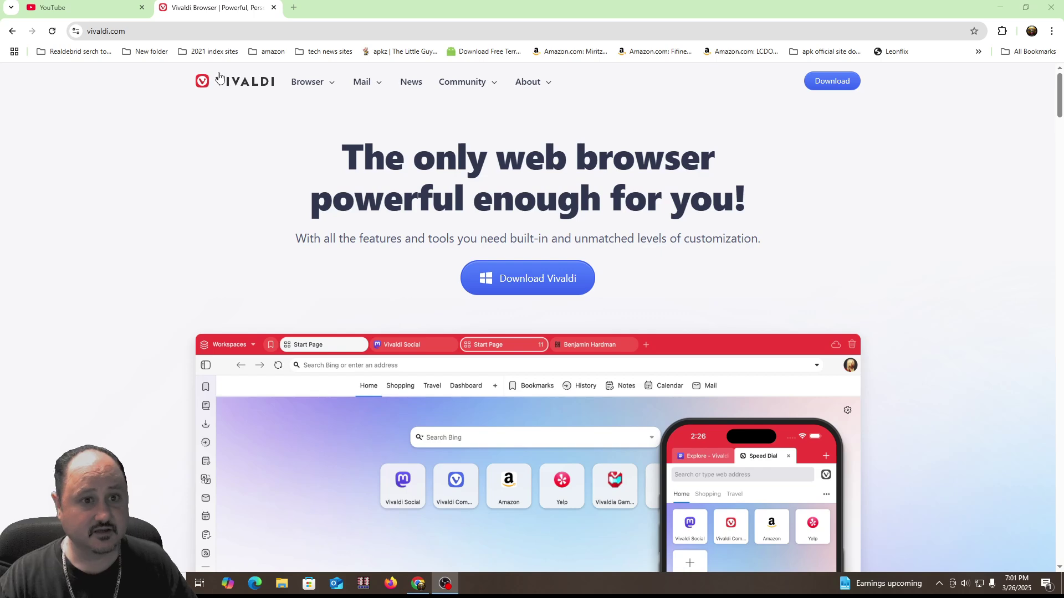
# Download the Vivaldi installer from vivaldi.com, run it, and accept the terms to install in the proposed folder
pyautogui.click(831, 82)
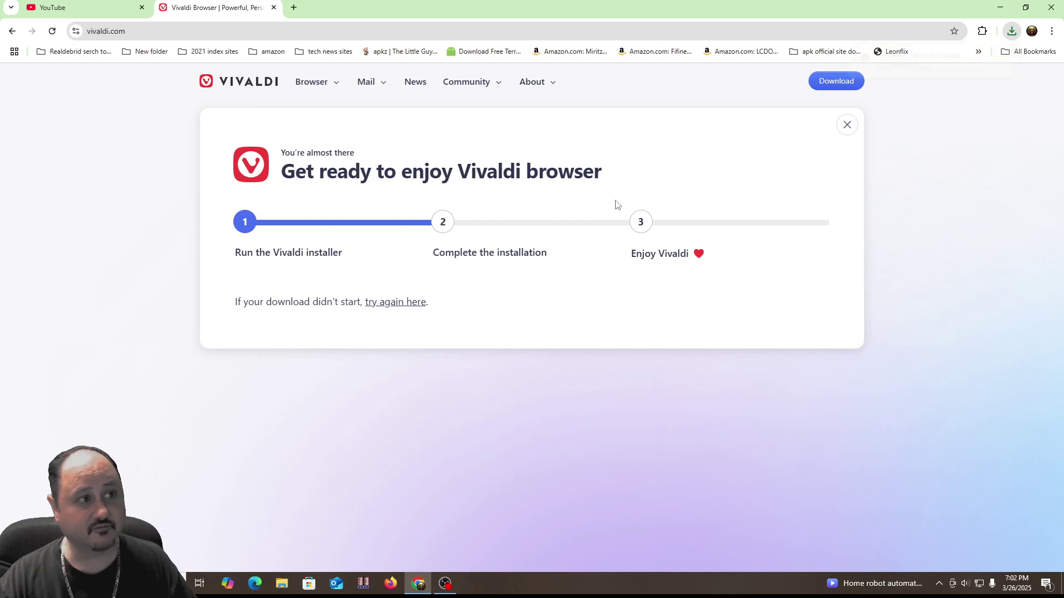
pyautogui.click(1012, 31)
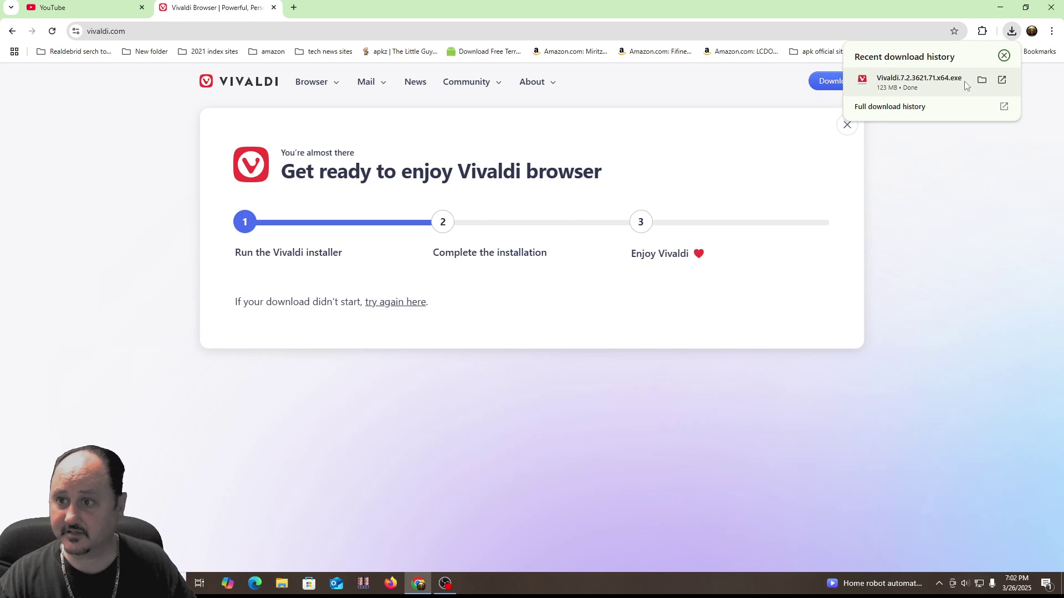
pyautogui.click(916, 81)
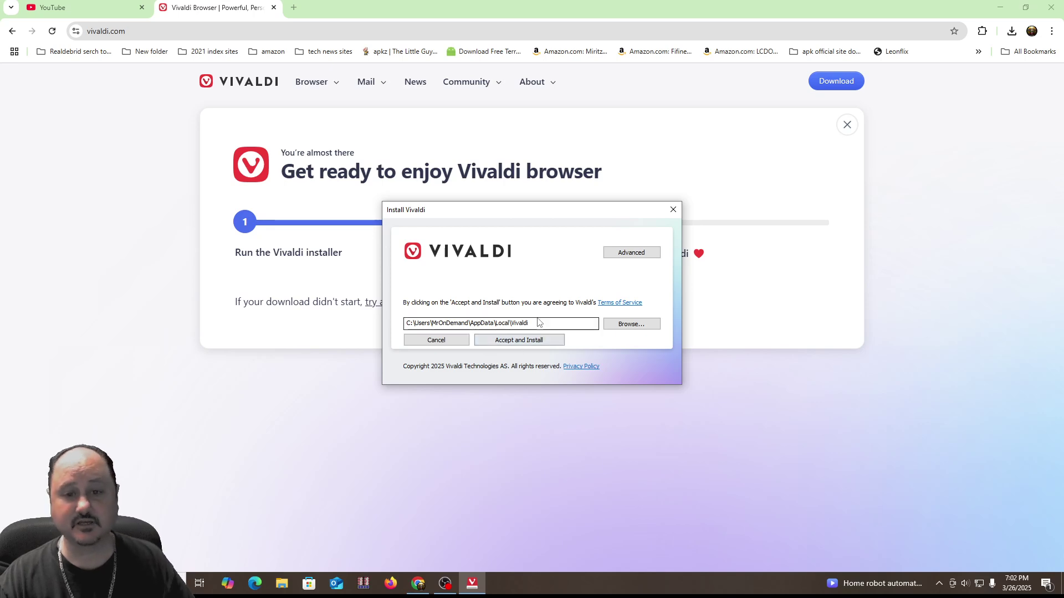
pyautogui.click(534, 341)
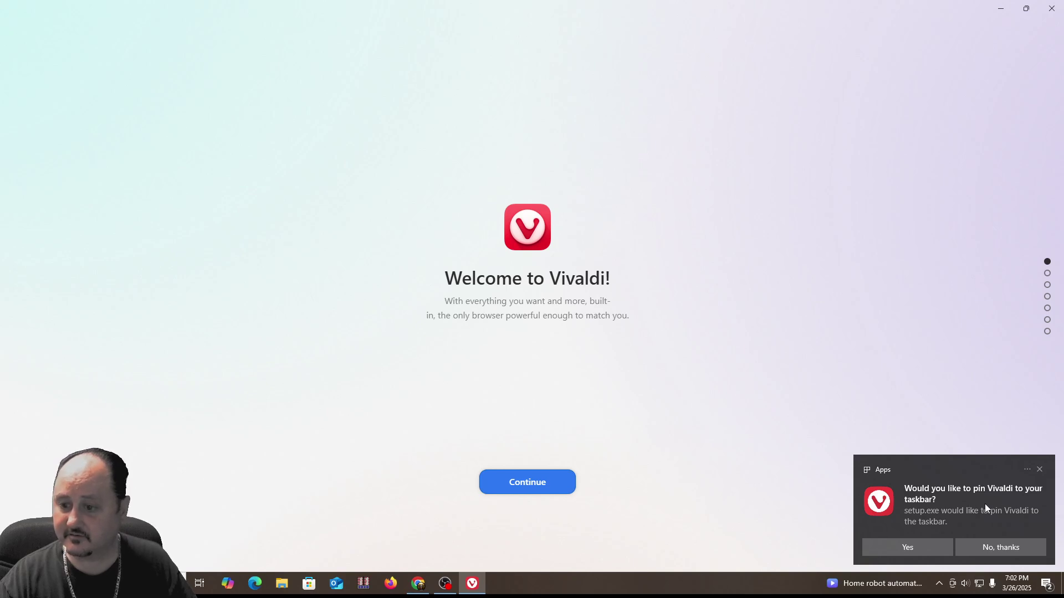
# Pin Vivaldi to the taskbar and start the welcome setup, skipping the account sign-up
pyautogui.click(901, 547)
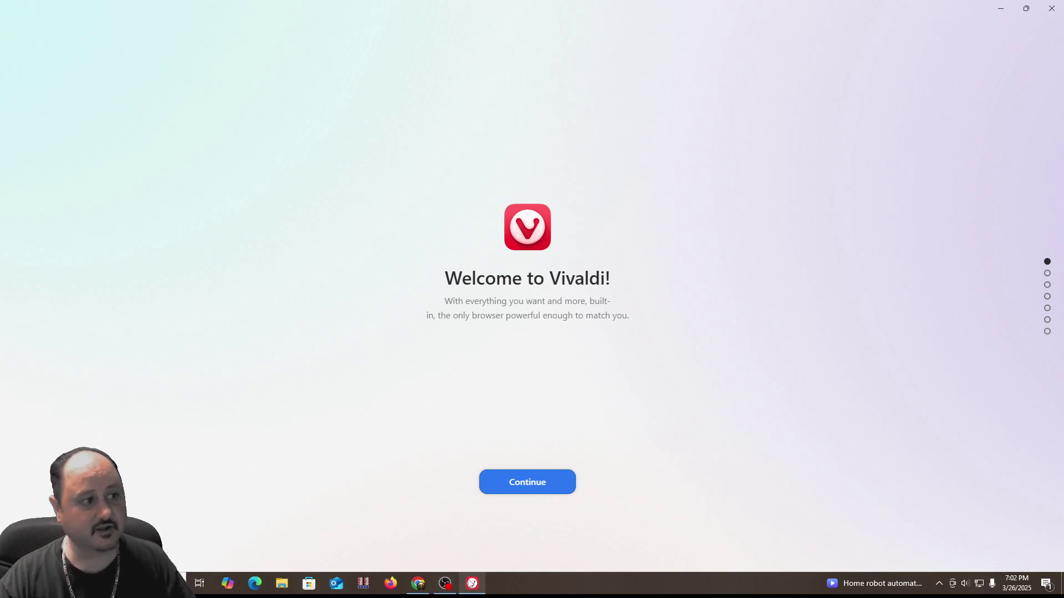
pyautogui.moveTo(479, 586)
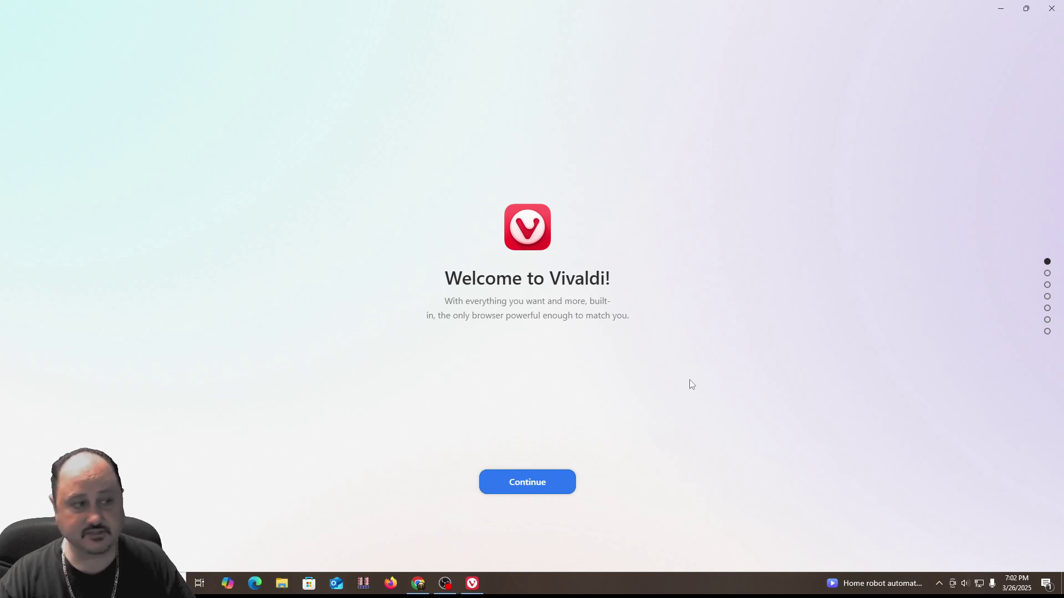
pyautogui.click(517, 480)
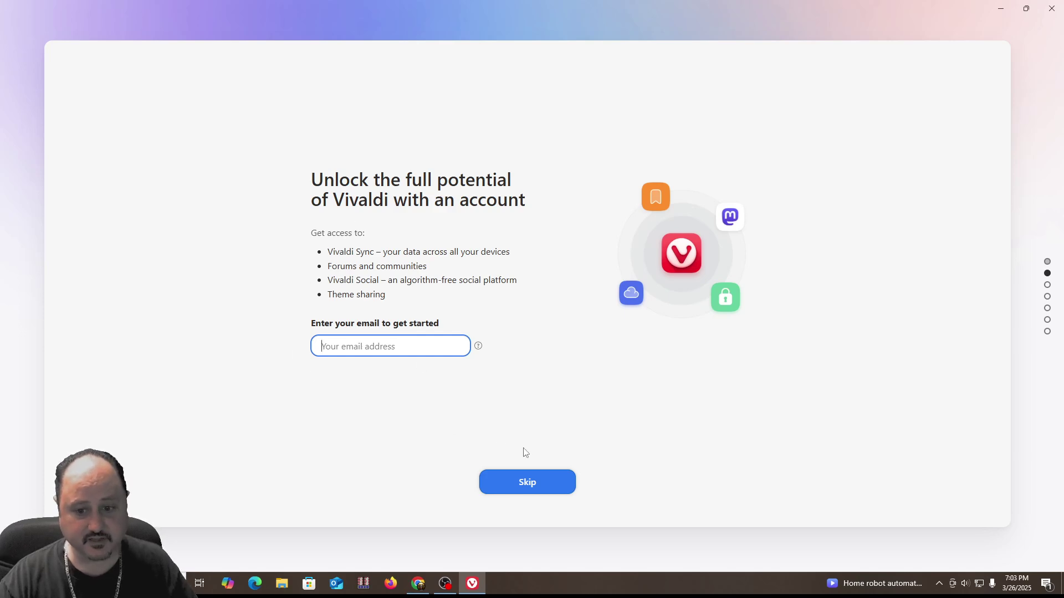
pyautogui.click(510, 485)
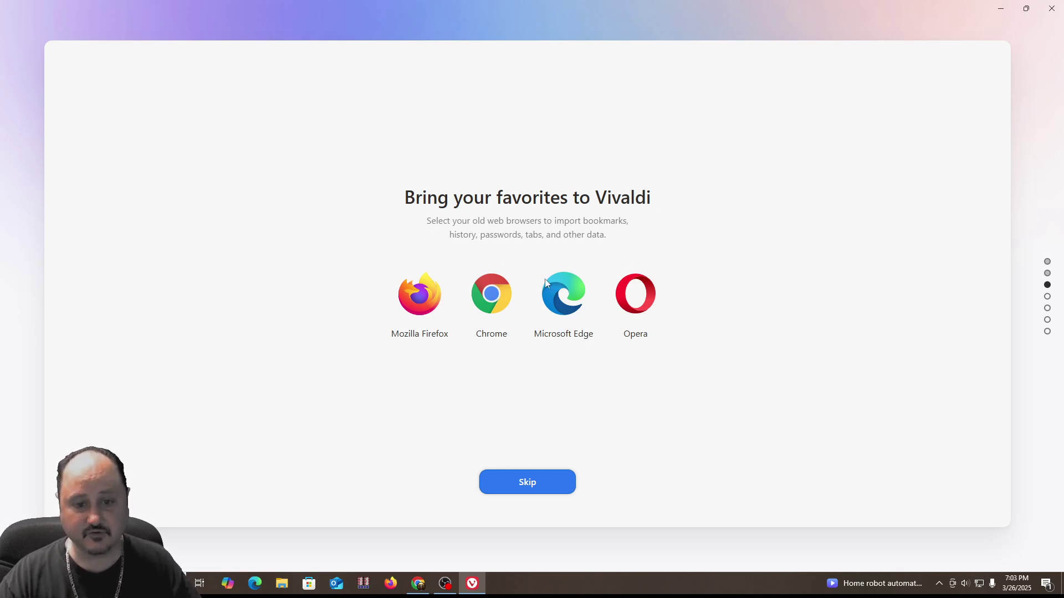
# Choose Chrome as the browser to import data from and close the open Chrome window
pyautogui.click(491, 301)
pyautogui.click(514, 490)
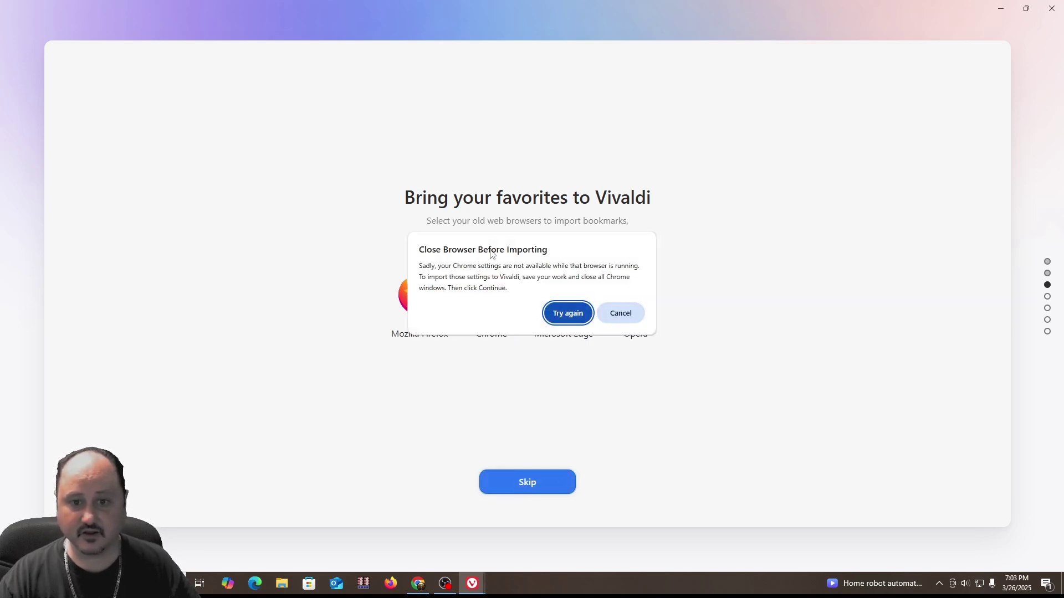
pyautogui.click(415, 585)
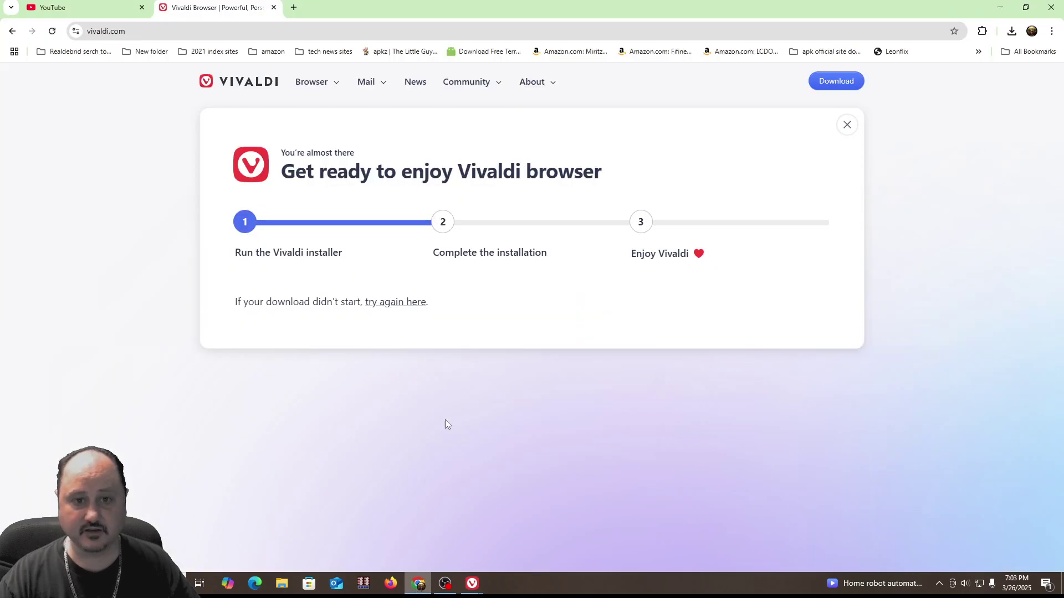
pyautogui.click(1049, 6)
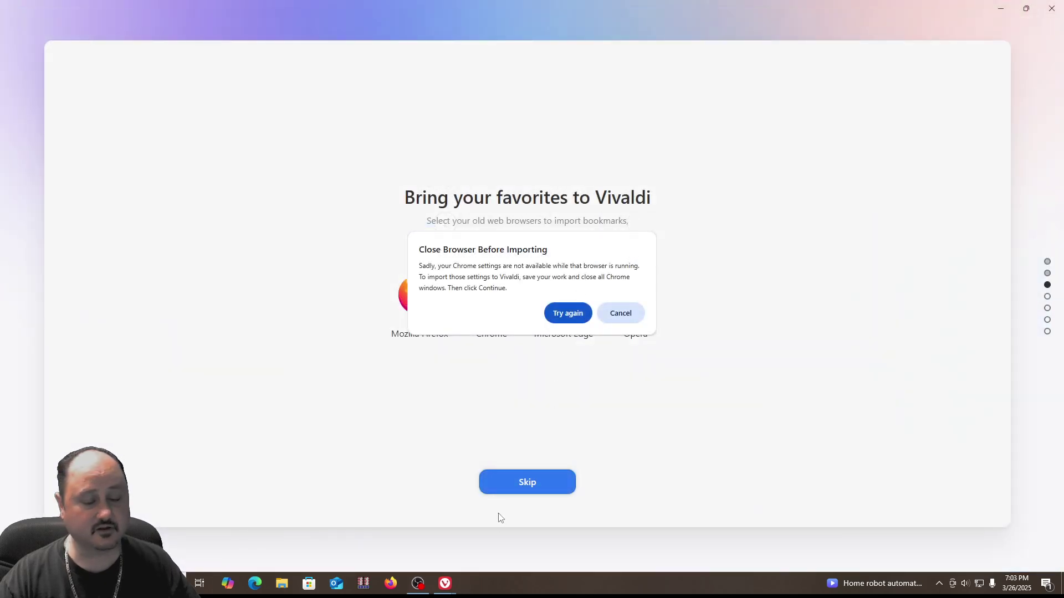
# Retry the Chrome import and dismiss the request to close the browser
pyautogui.click(567, 313)
pyautogui.click(566, 313)
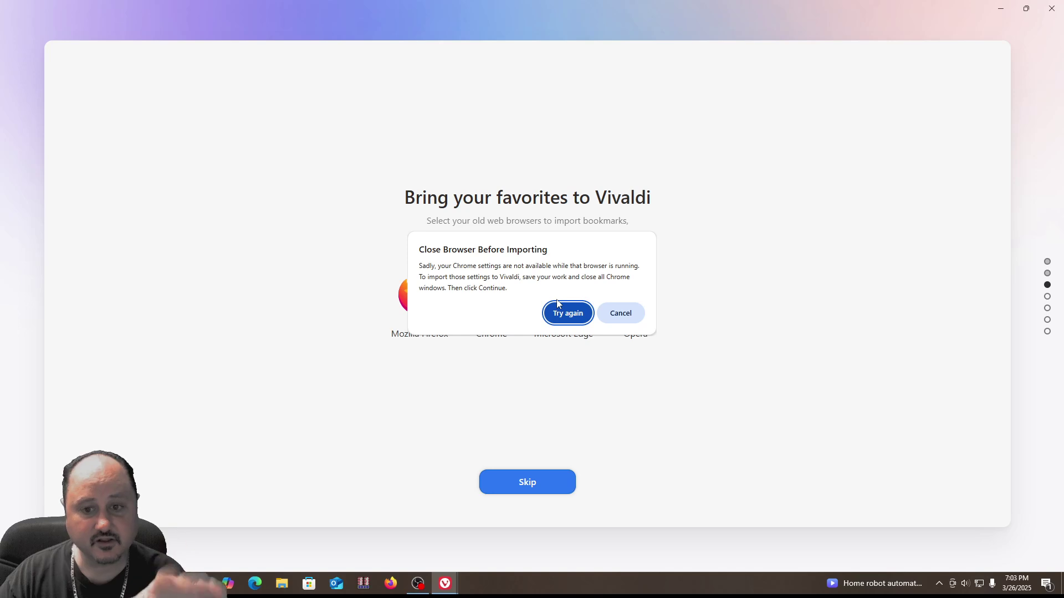
pyautogui.click(556, 312)
pyautogui.click(557, 312)
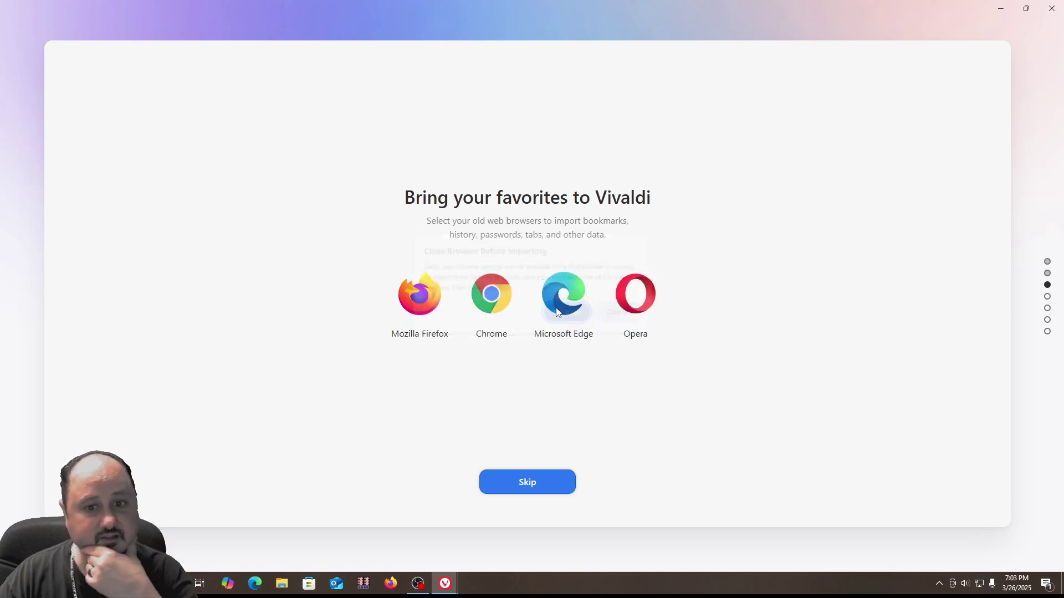
pyautogui.click(591, 314)
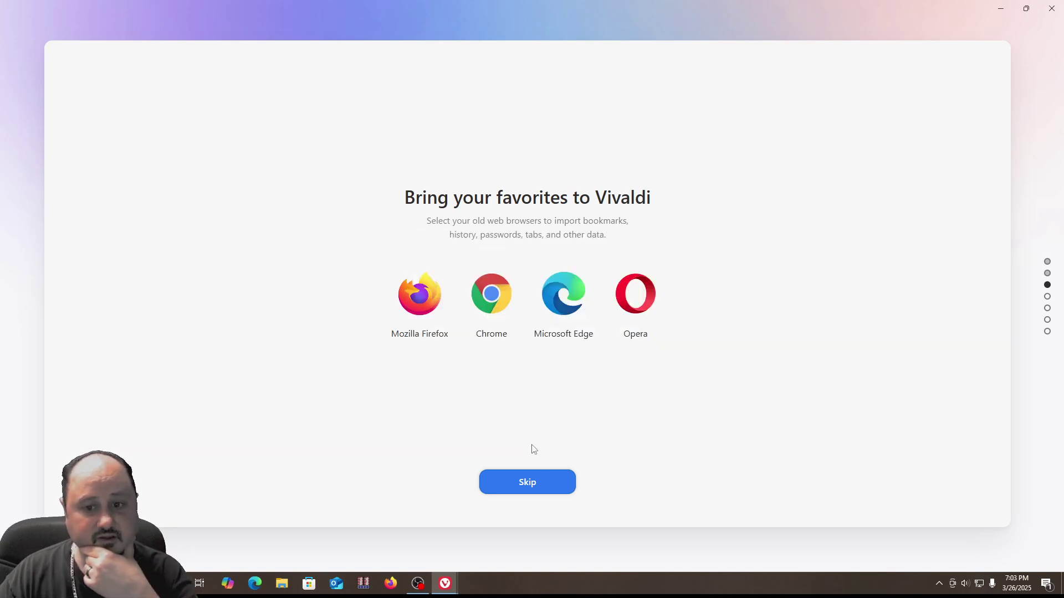
# Select Chrome again as the import source and proceed past the favorites import page
pyautogui.click(491, 293)
pyautogui.click(492, 300)
pyautogui.click(518, 483)
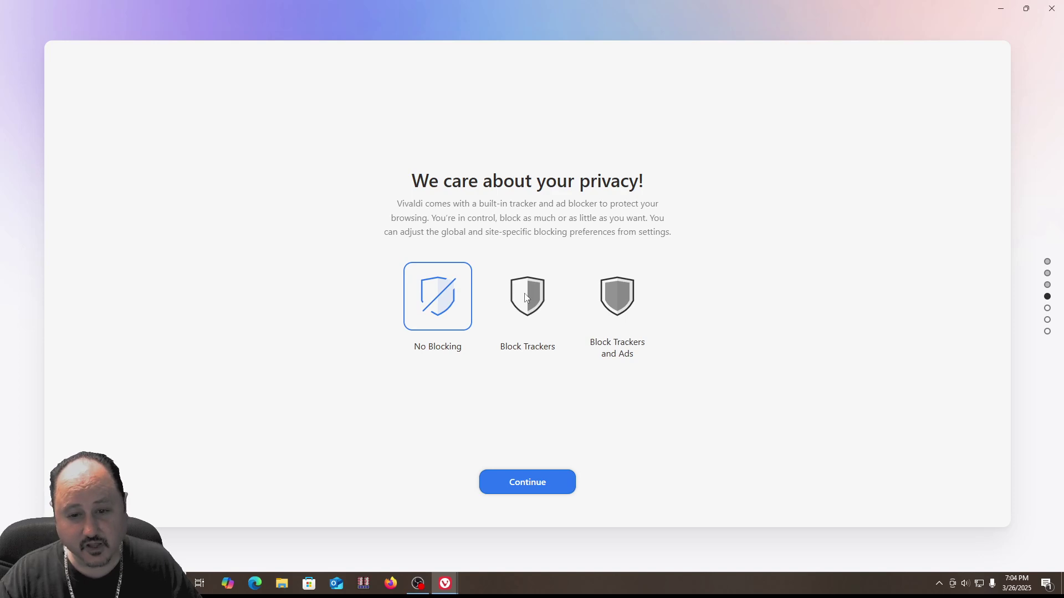
# Set the privacy protection to Block Trackers and Ads and choose the Dark theme
pyautogui.click(537, 302)
pyautogui.click(605, 290)
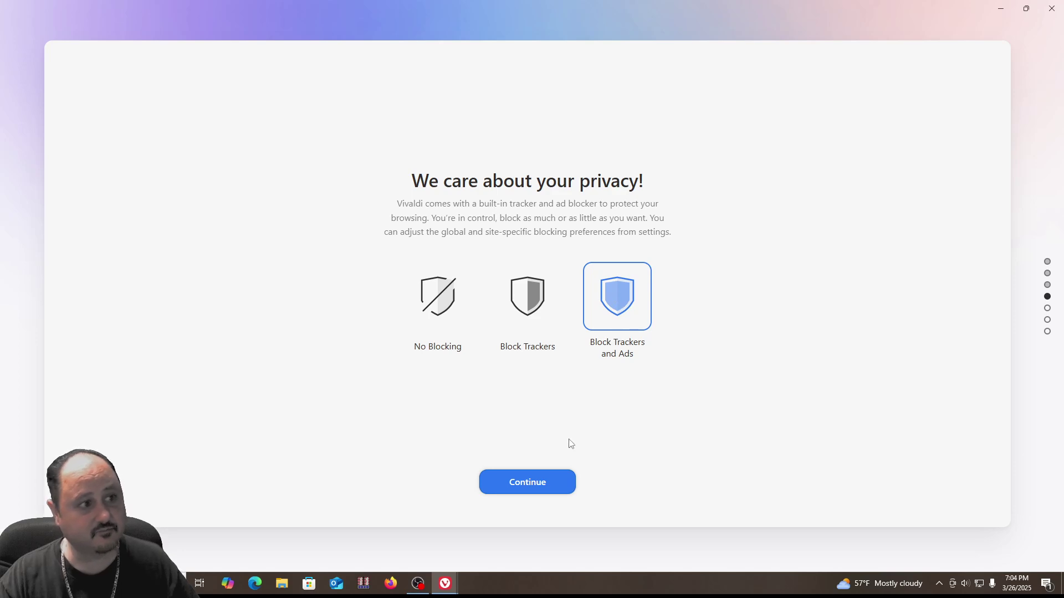
pyautogui.click(515, 483)
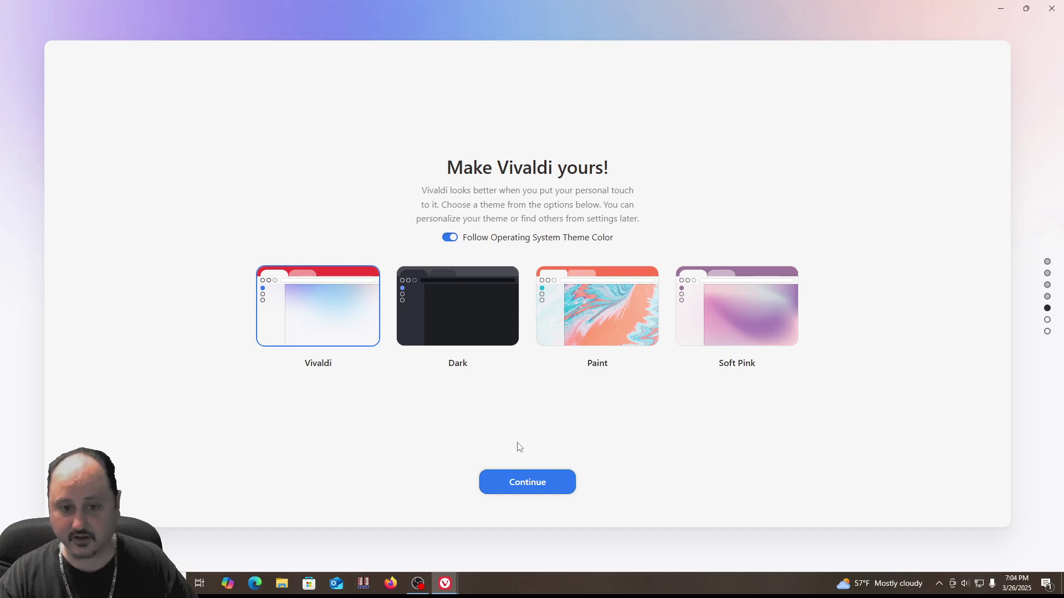
pyautogui.click(439, 310)
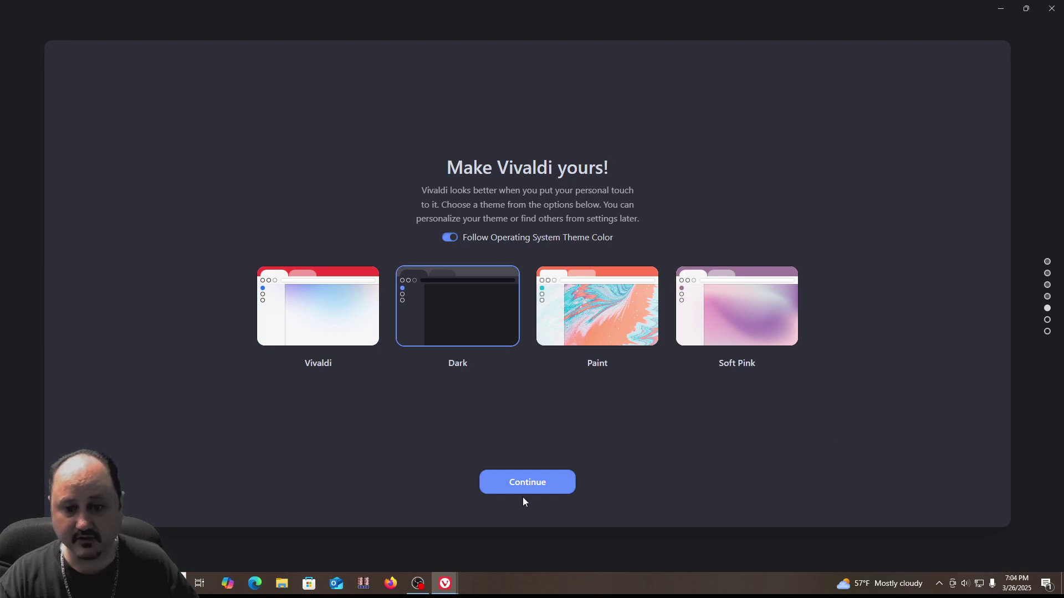
pyautogui.click(524, 478)
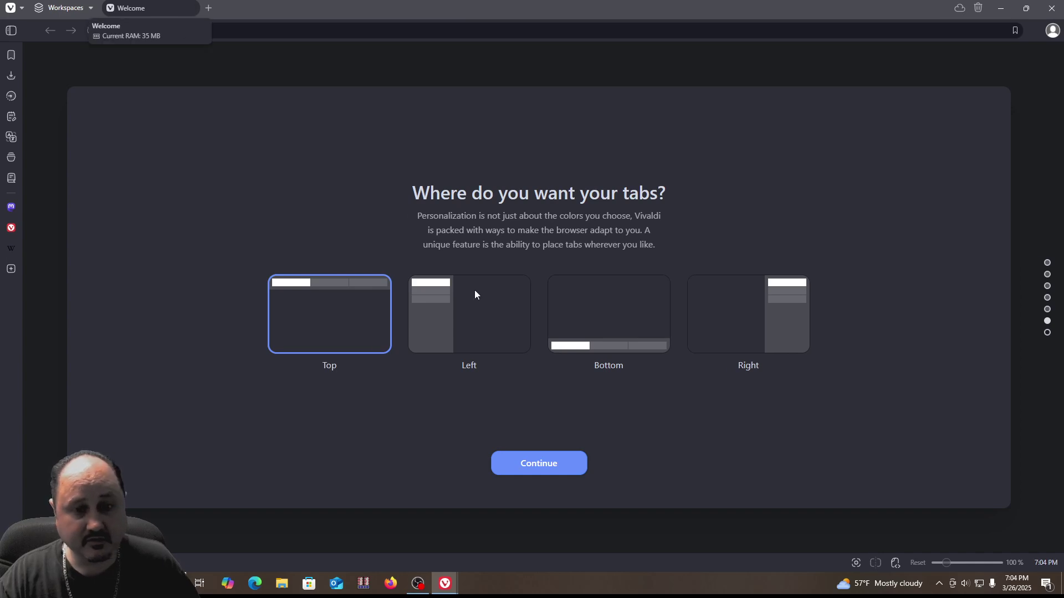
# Try the Left, Bottom and Right tab placements and return the tabs to the Top placement
pyautogui.click(448, 331)
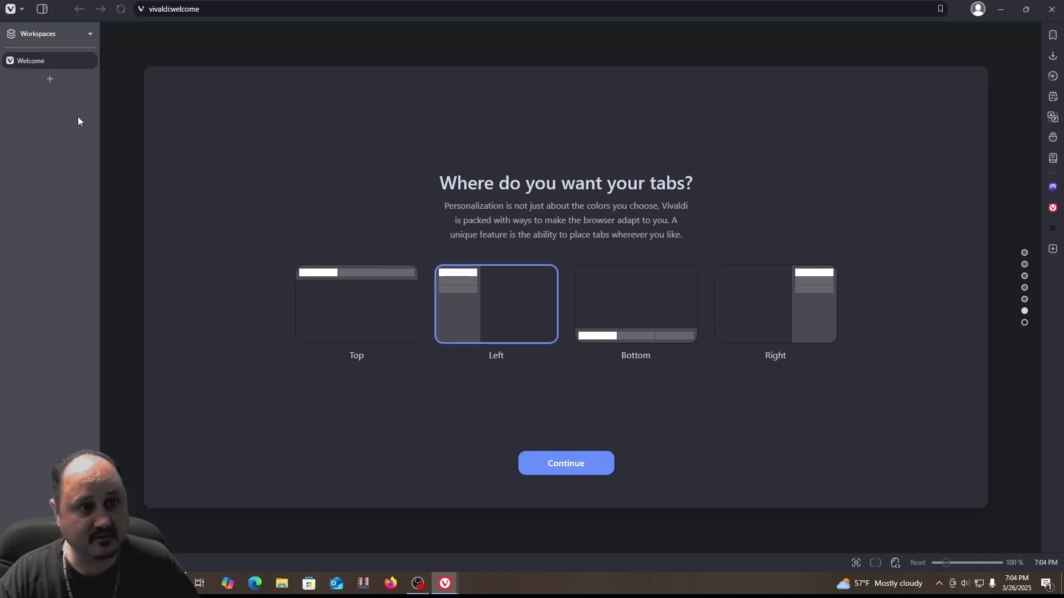
pyautogui.click(670, 316)
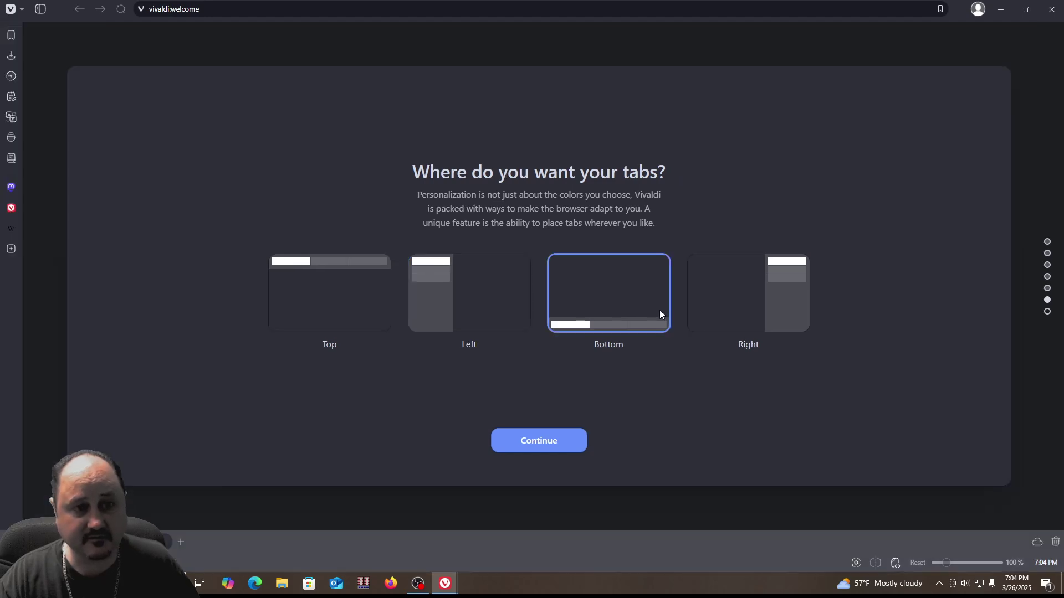
pyautogui.click(728, 306)
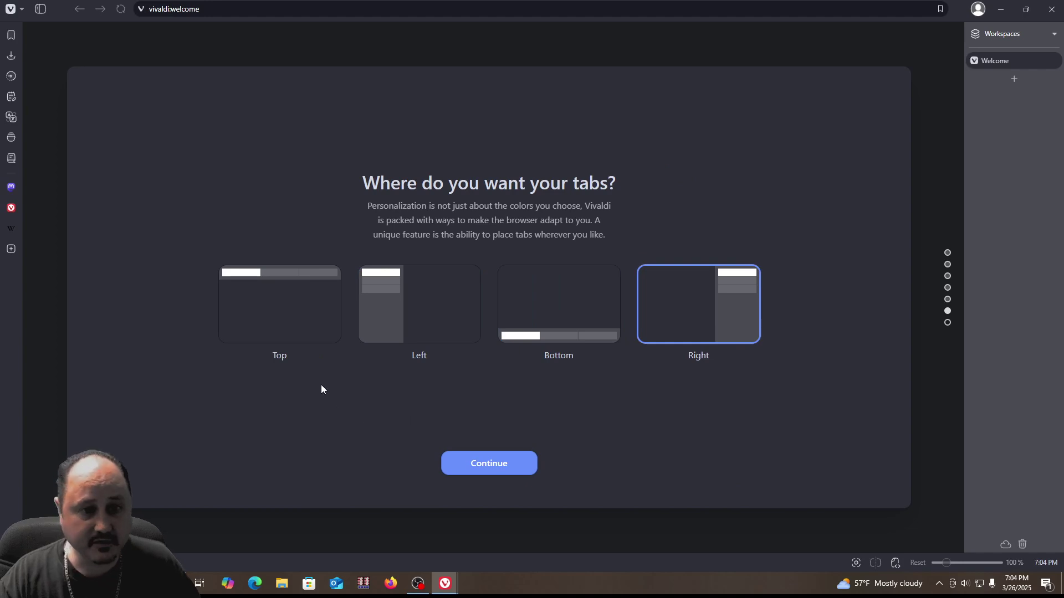
pyautogui.click(298, 318)
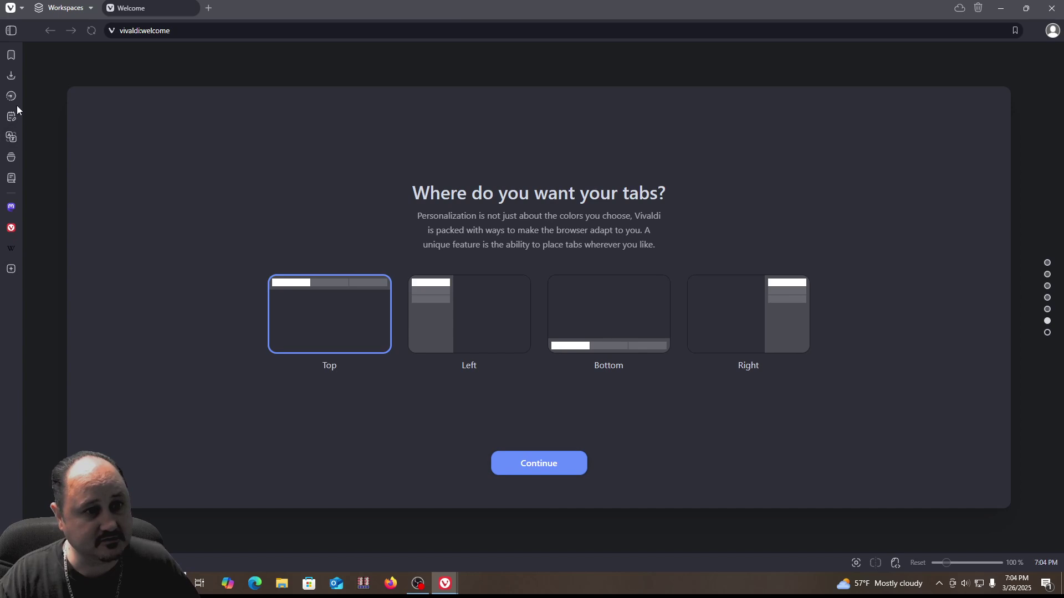
# Examine Vivaldi's side views for bookmarks, downloads, history, notes, translation, windows and Vivaldi Social, and open the Vivaldi web page view below them
pyautogui.click(12, 57)
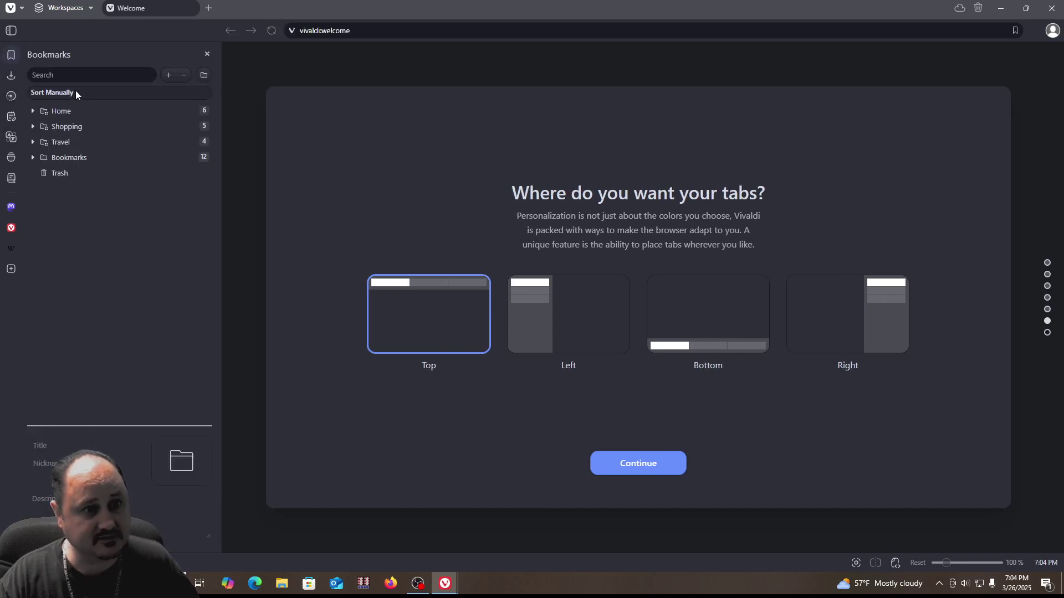
pyautogui.click(11, 78)
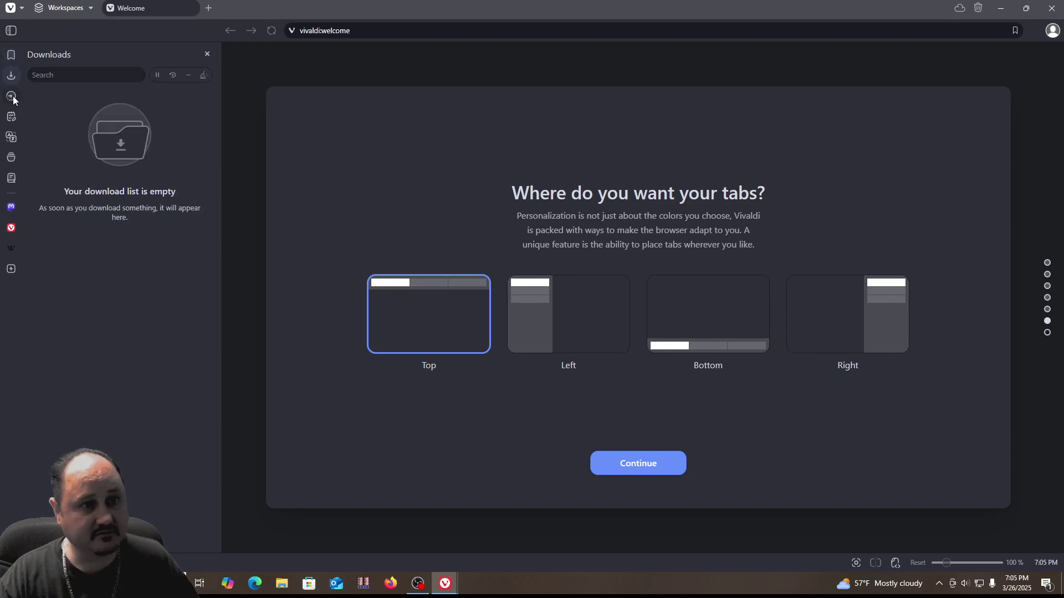
pyautogui.click(11, 98)
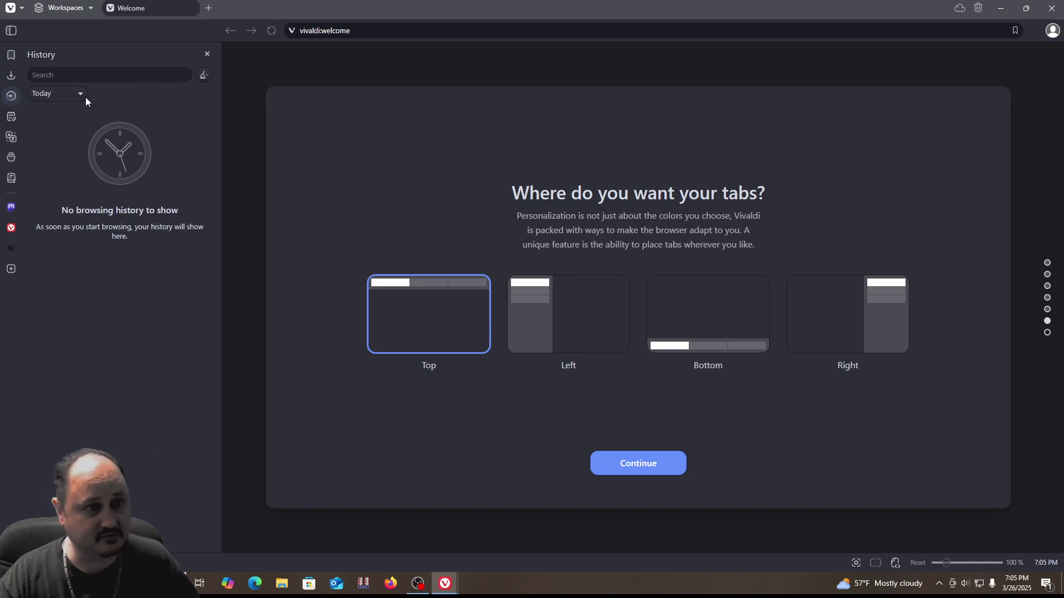
pyautogui.click(11, 117)
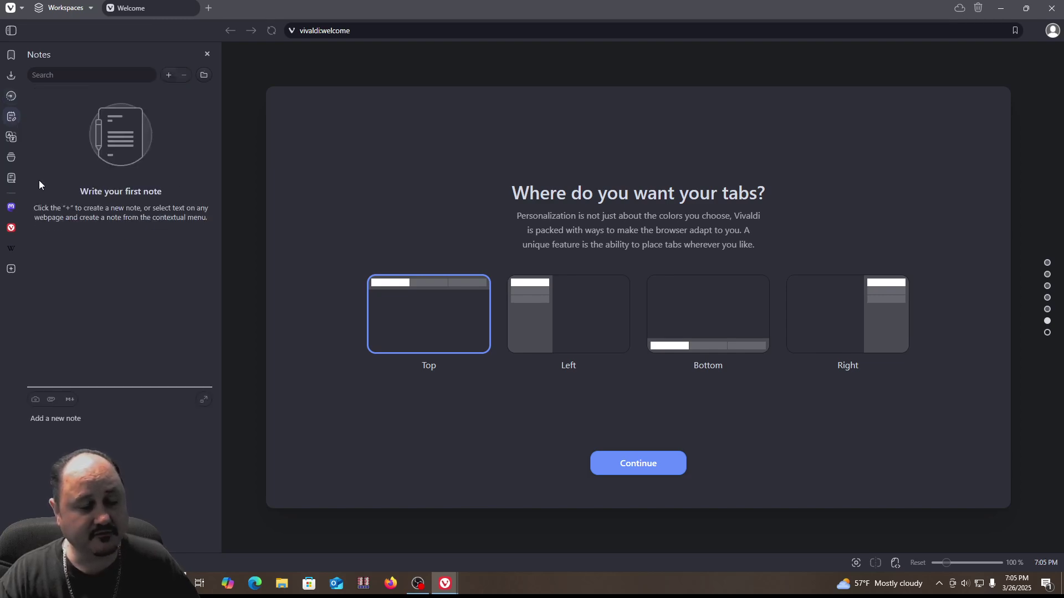
pyautogui.click(11, 138)
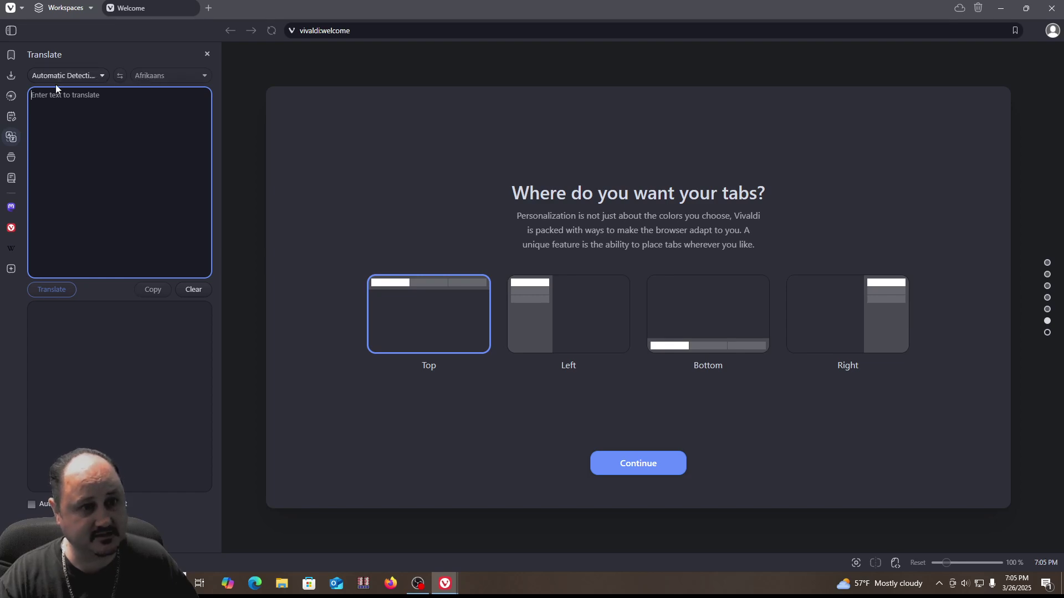
pyautogui.click(11, 158)
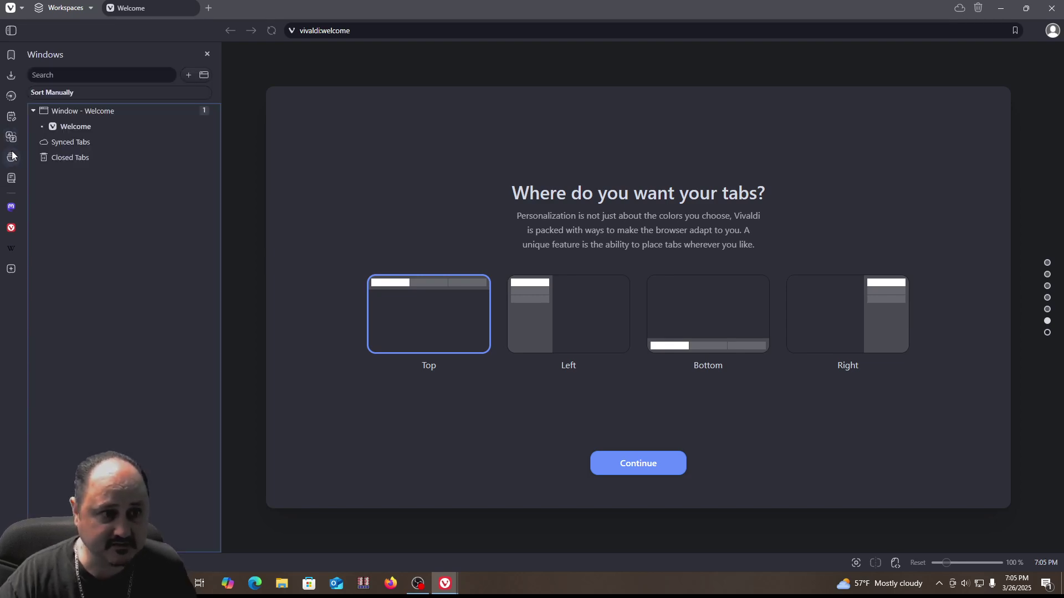
pyautogui.click(11, 207)
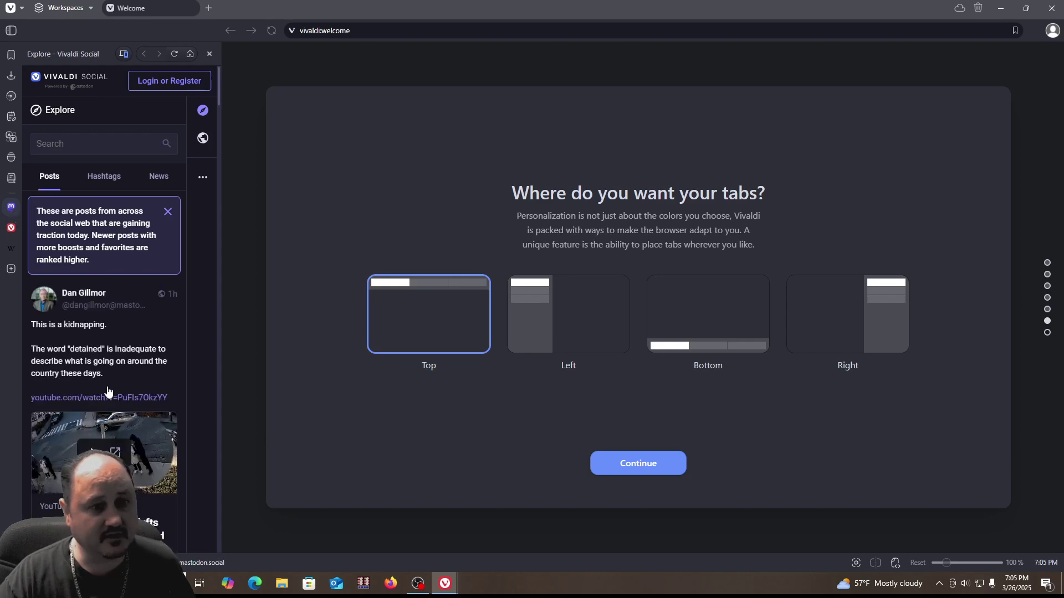
pyautogui.scroll(-5, 119, 432)
pyautogui.scroll(5, 122, 397)
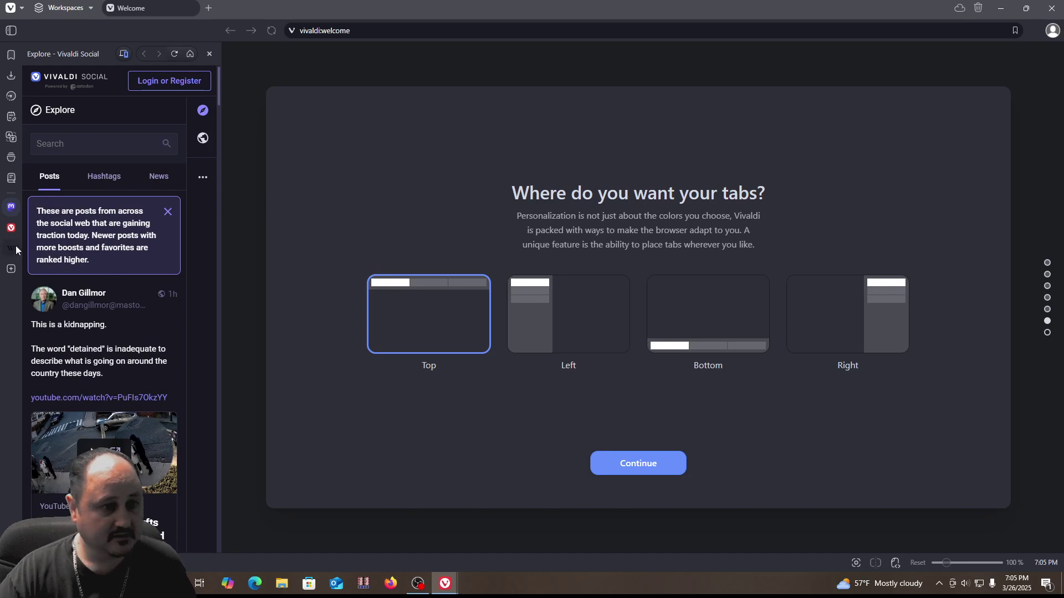
pyautogui.click(11, 228)
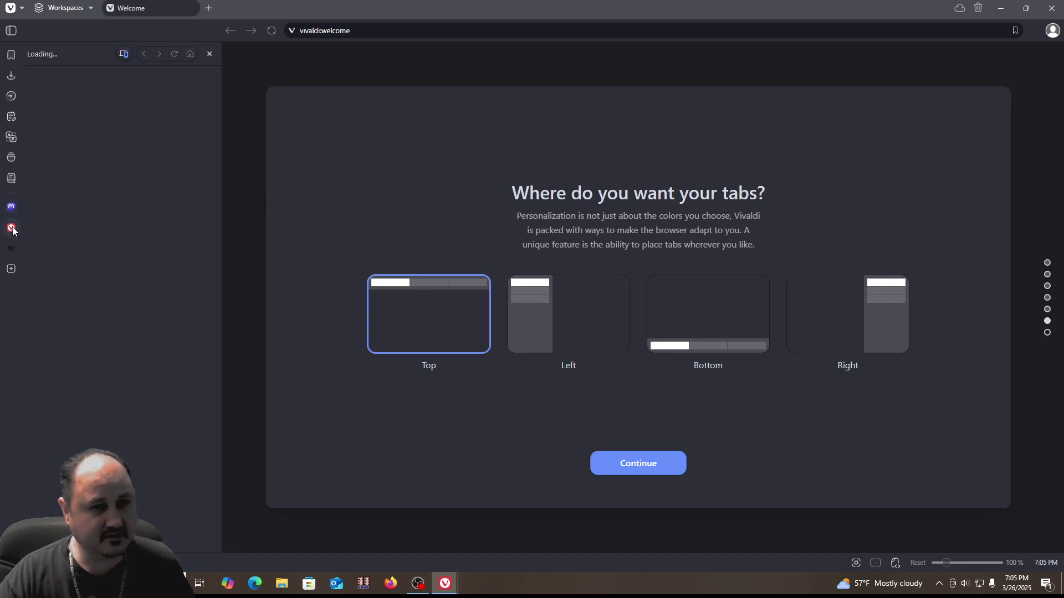
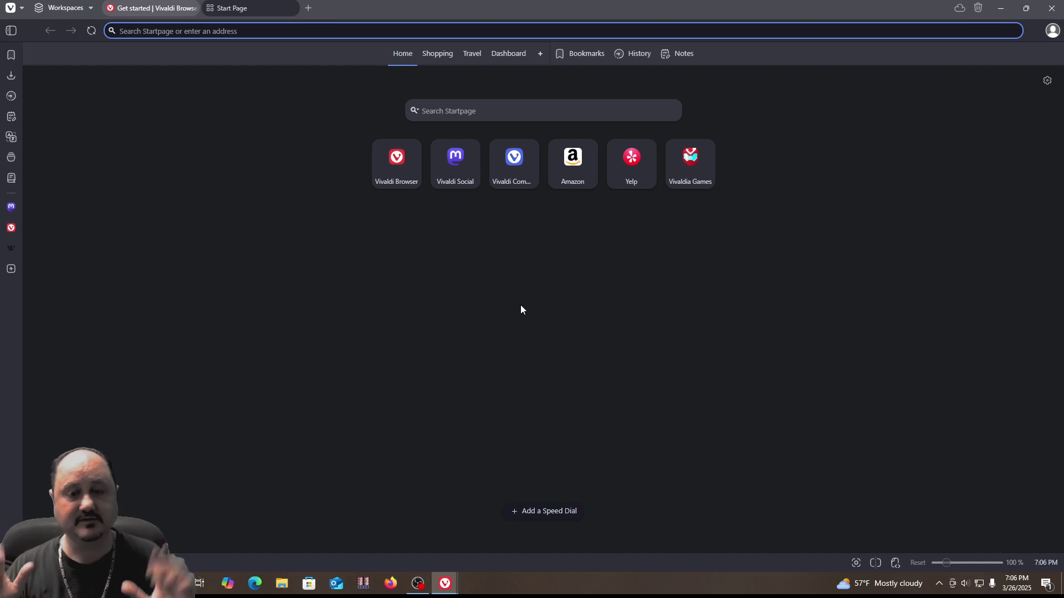
# Review the start page's quick settings and the full Start Page, Privacy and Security, and Downloads settings, closing the settings window when done
pyautogui.click(462, 111)
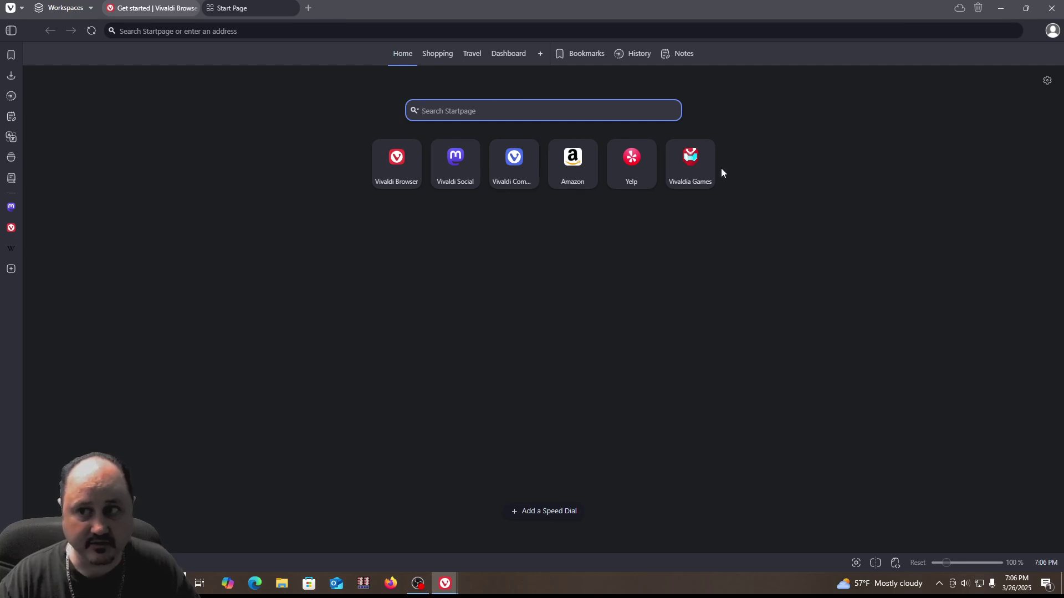
pyautogui.click(1046, 80)
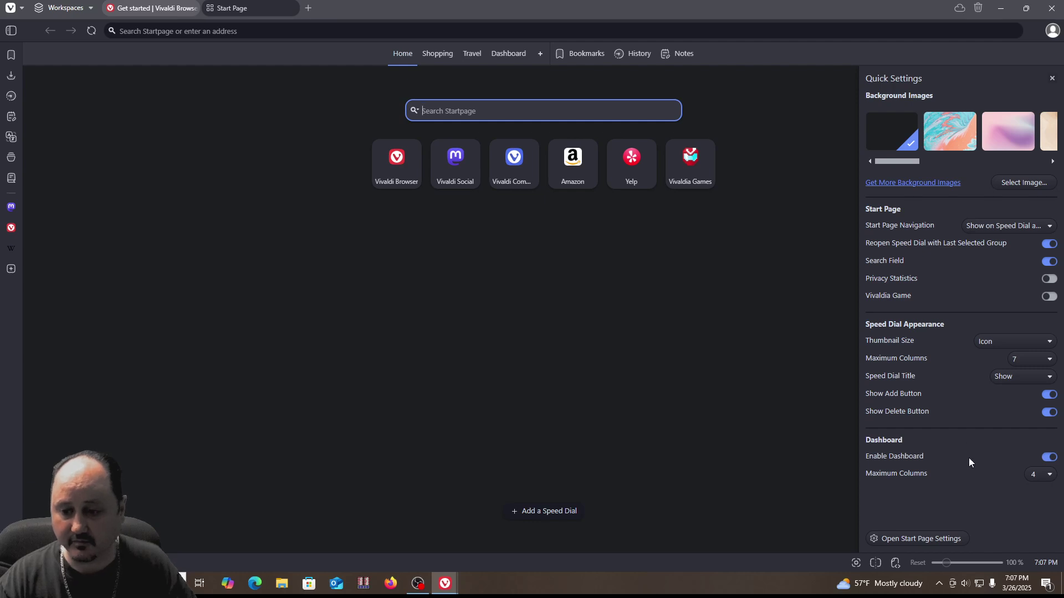
pyautogui.click(935, 541)
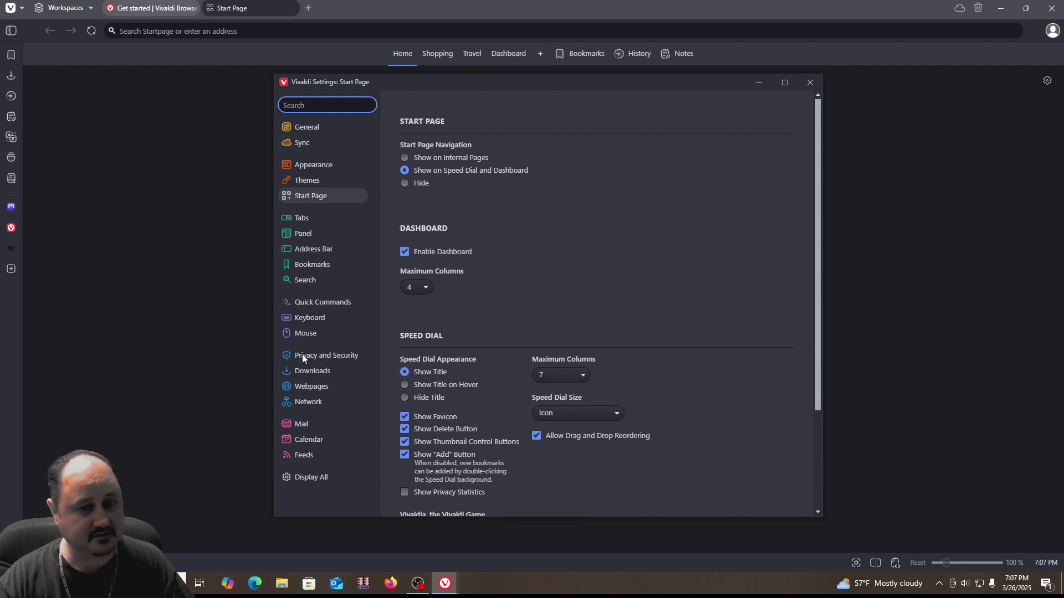
pyautogui.click(328, 357)
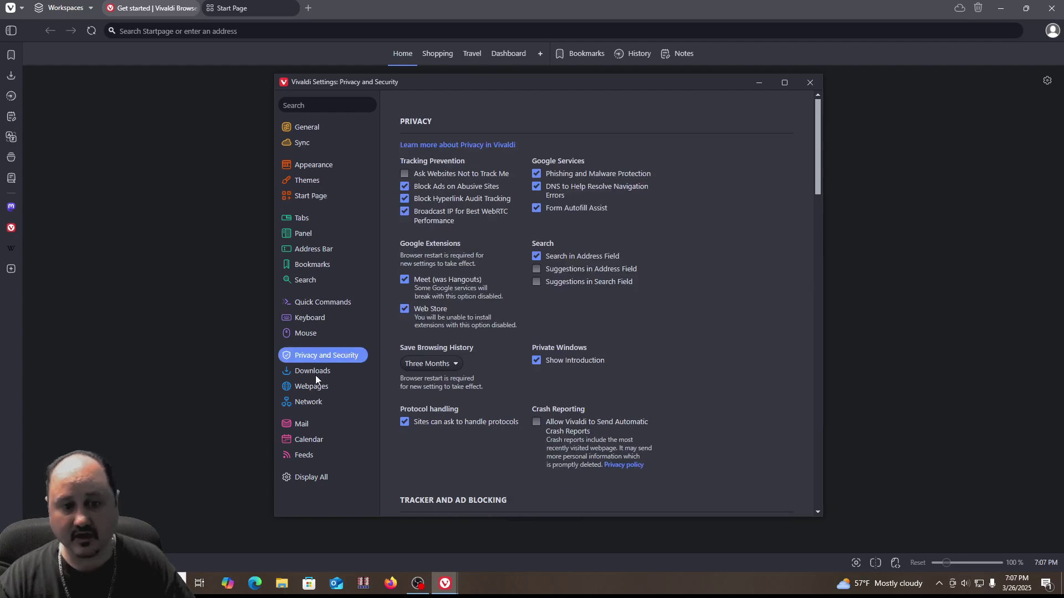
pyautogui.click(315, 373)
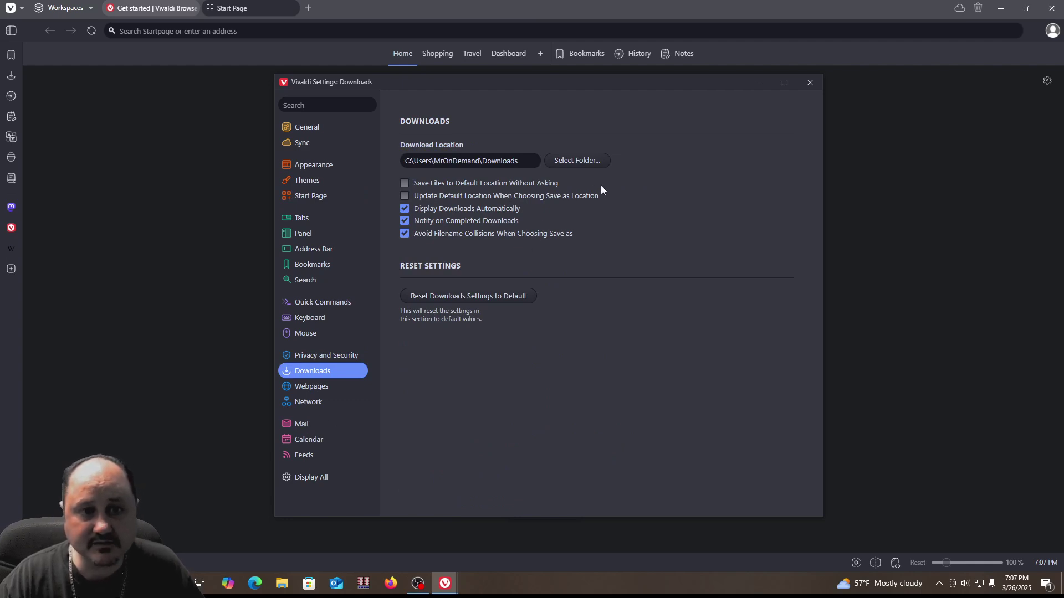
pyautogui.click(810, 82)
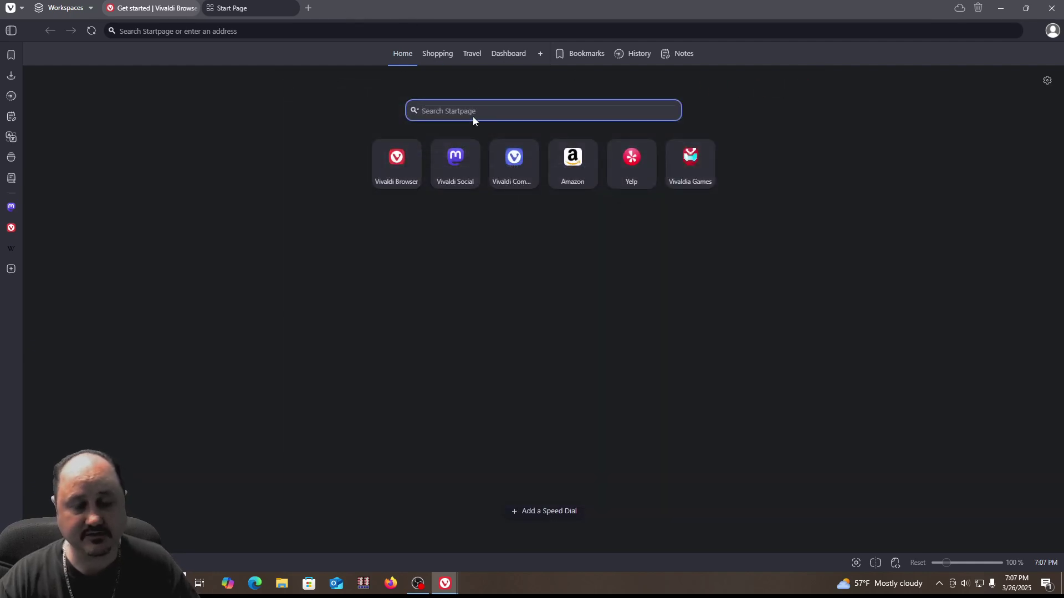
# Search Startpage for "ublock", try the sponsored Softonic download result for uBlock Origin, and return to the search results
pyautogui.write('ublock')
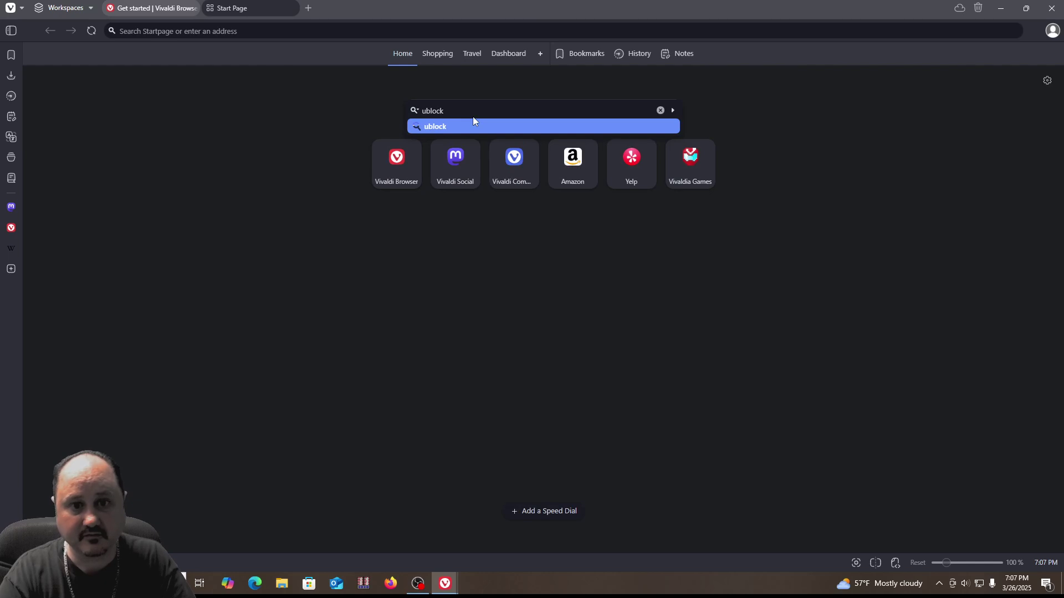
pyautogui.press('Return')
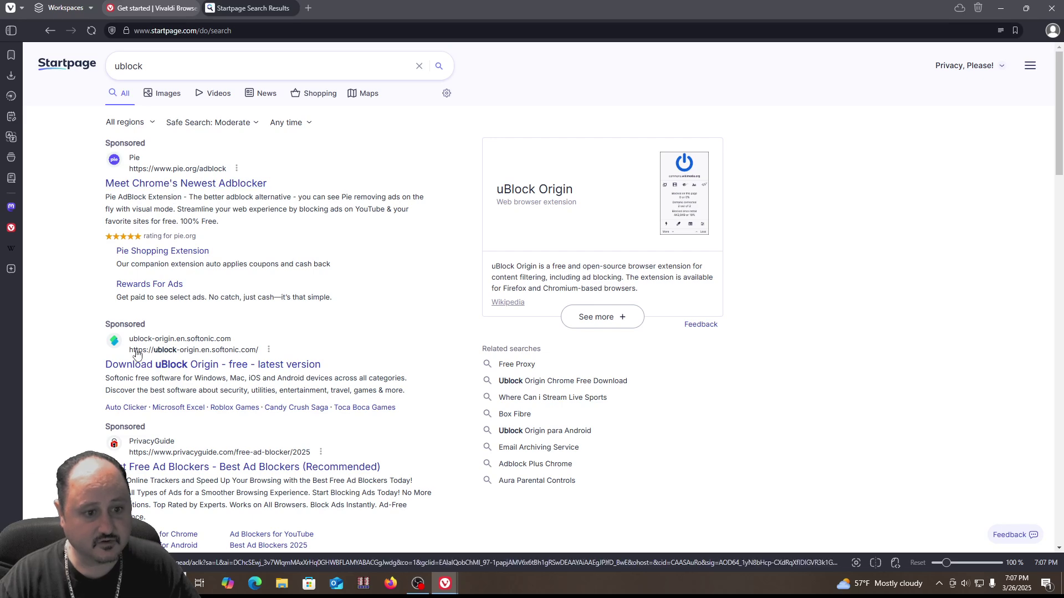
pyautogui.scroll(-1, 154, 347)
pyautogui.scroll(-1, 154, 346)
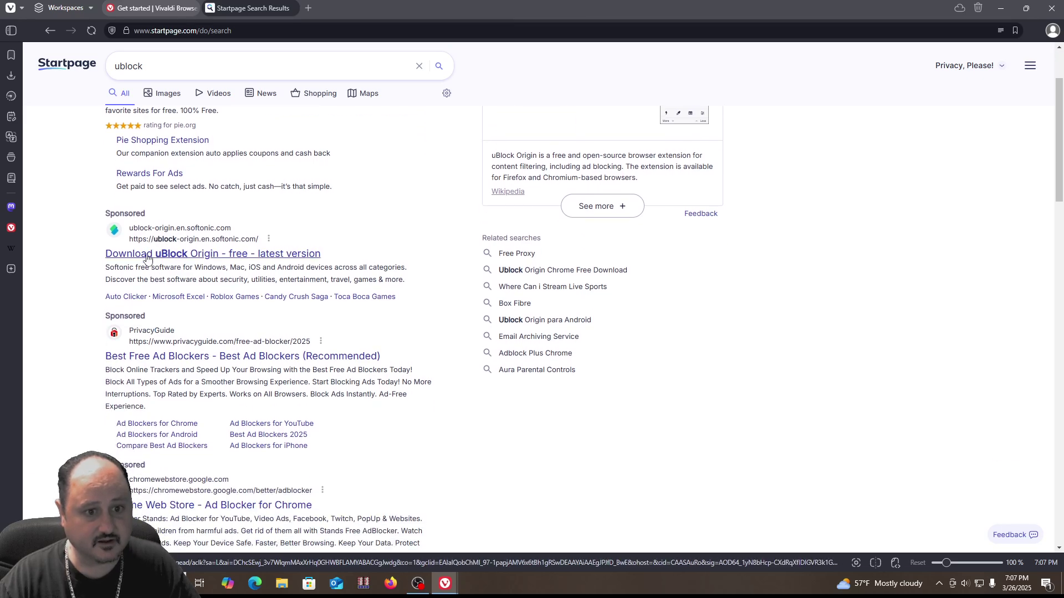
pyautogui.click(147, 258)
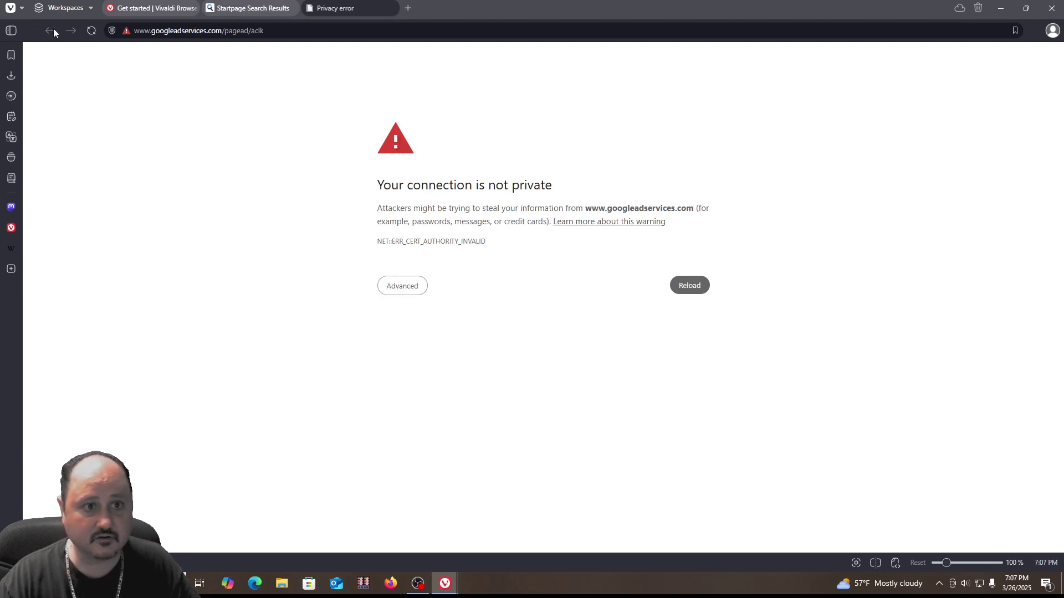
pyautogui.click(249, 7)
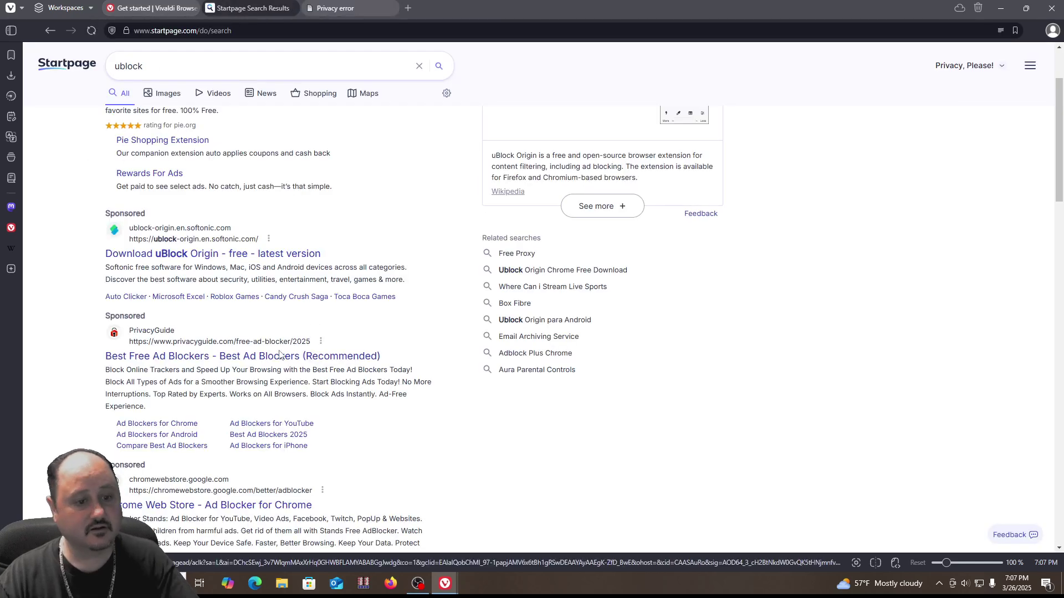
# Open uBlock Origin's Chrome Web Store page from the web results and add the extension to Vivaldi
pyautogui.scroll(-7, 143, 332)
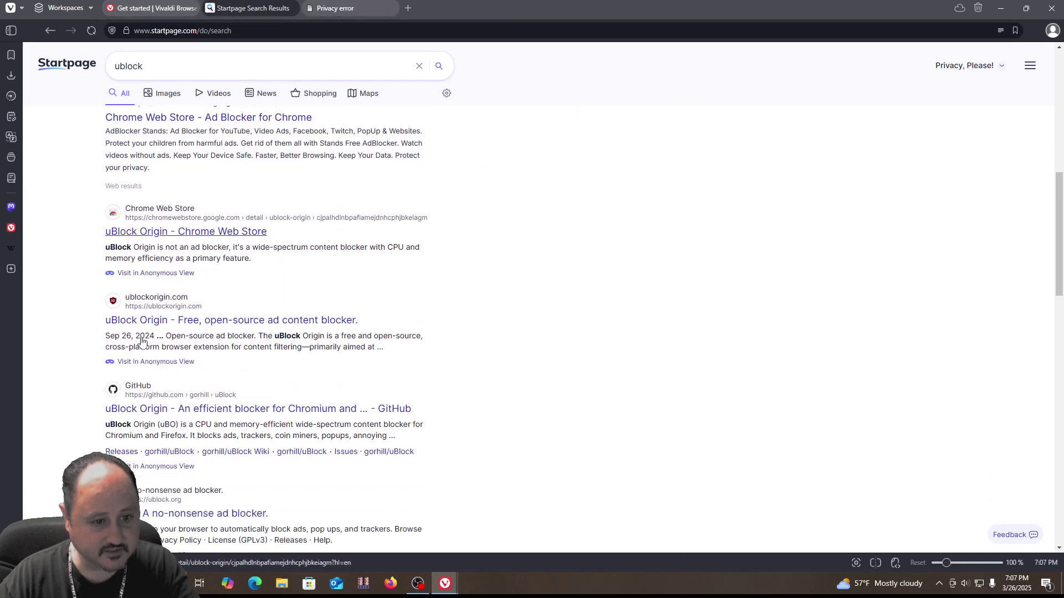
pyautogui.click(148, 234)
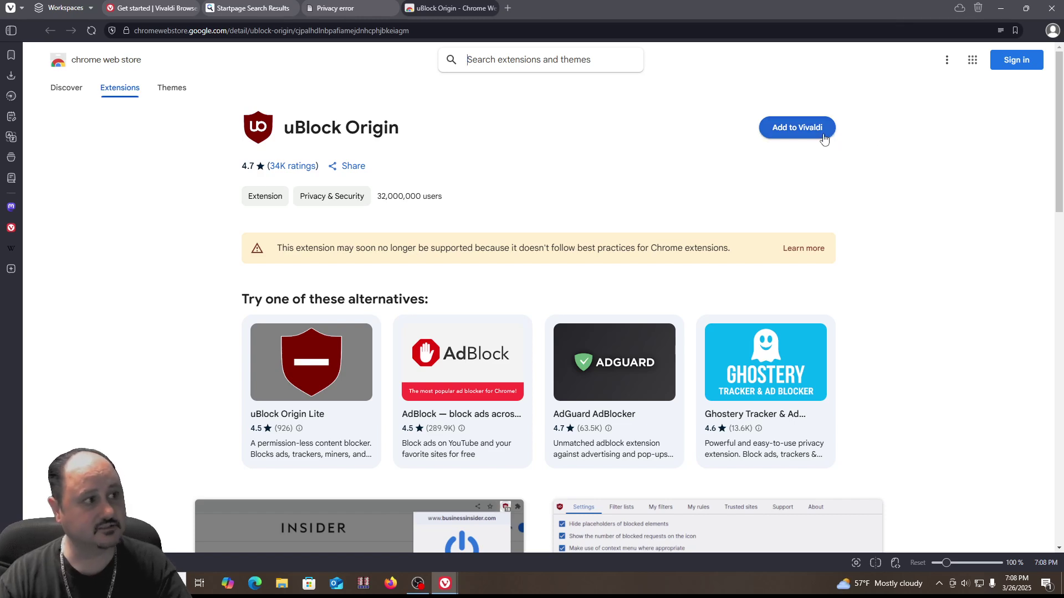
pyautogui.click(797, 136)
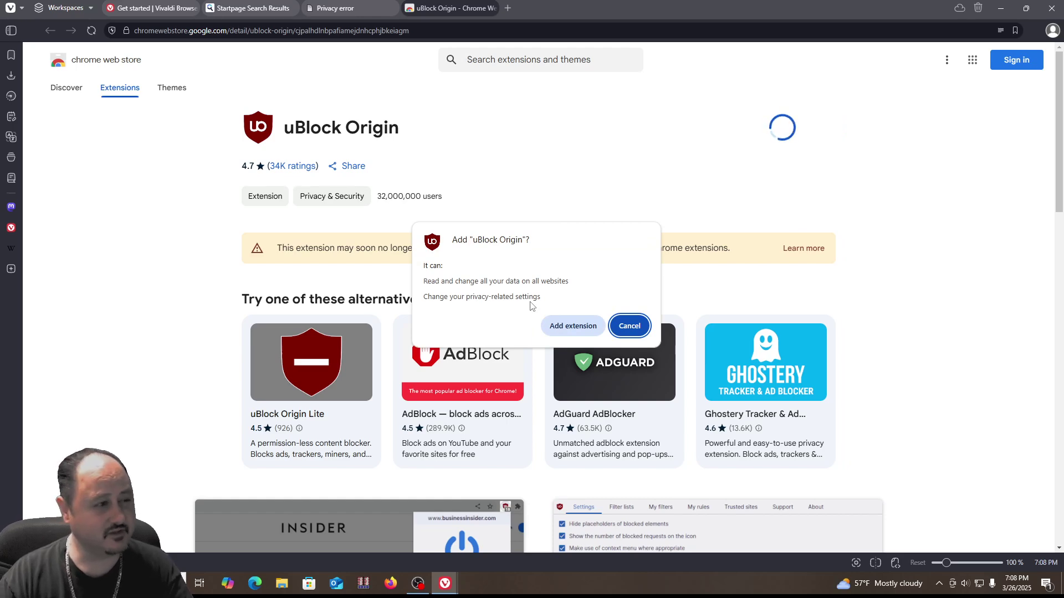
pyautogui.click(568, 328)
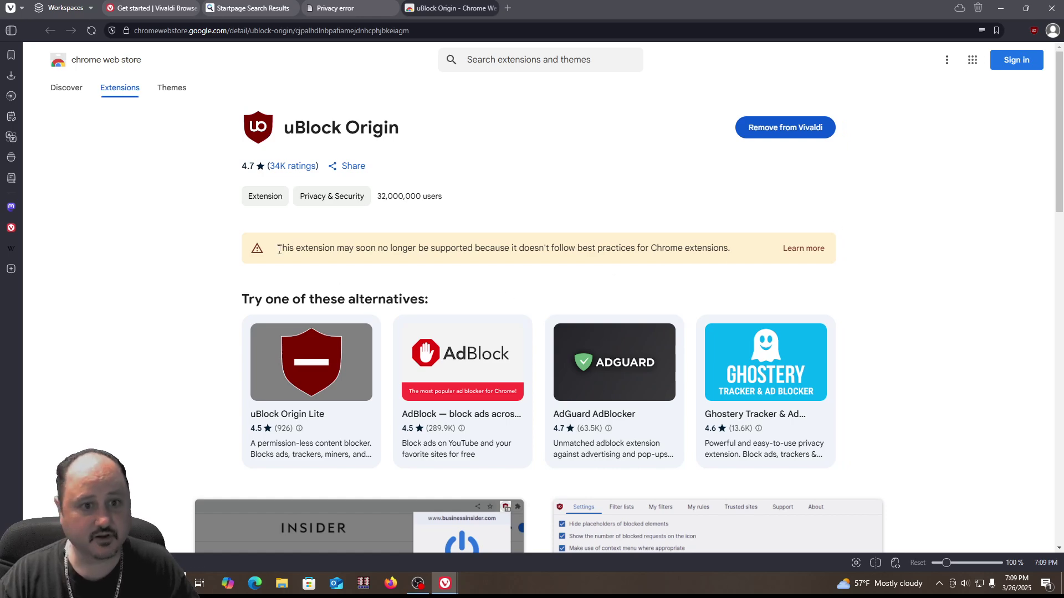
# Highlight the support warning on the uBlock Origin store page, clear the highlight, and view the extension's blocking statistics
pyautogui.moveTo(277, 245); pyautogui.dragTo(741, 236)
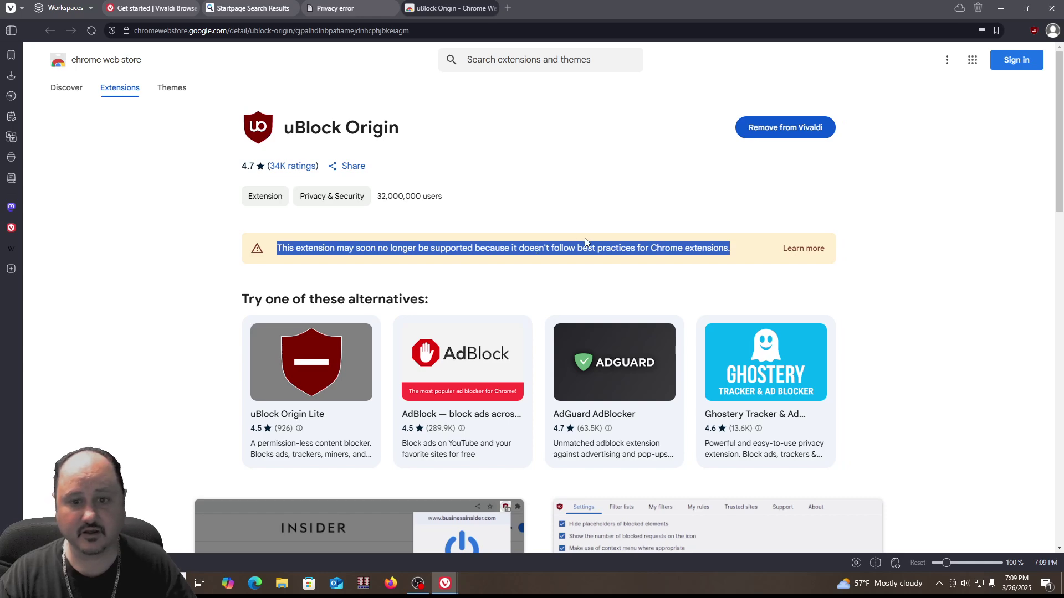
pyautogui.click(750, 244)
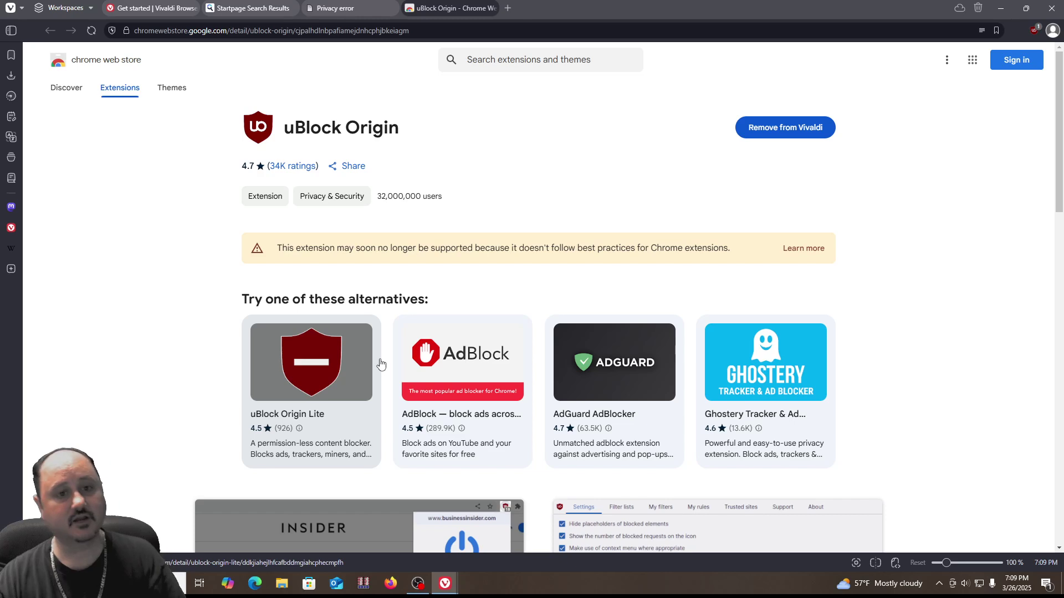
pyautogui.click(1034, 31)
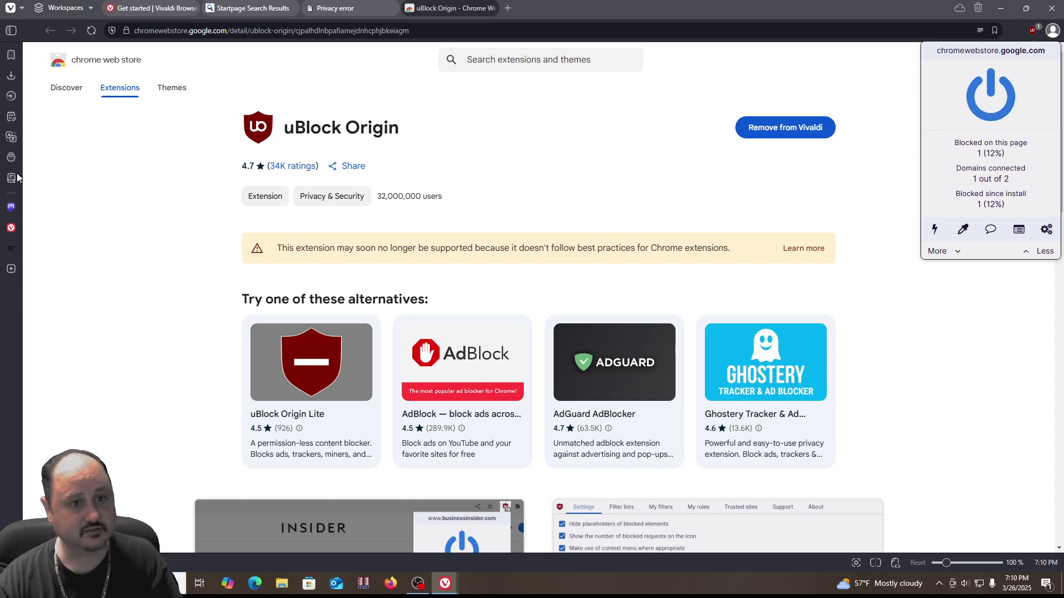
# Toggle the side panel bar's visibility several times and leave it hidden
pyautogui.click(11, 34)
pyautogui.click(11, 34)
pyautogui.click(11, 35)
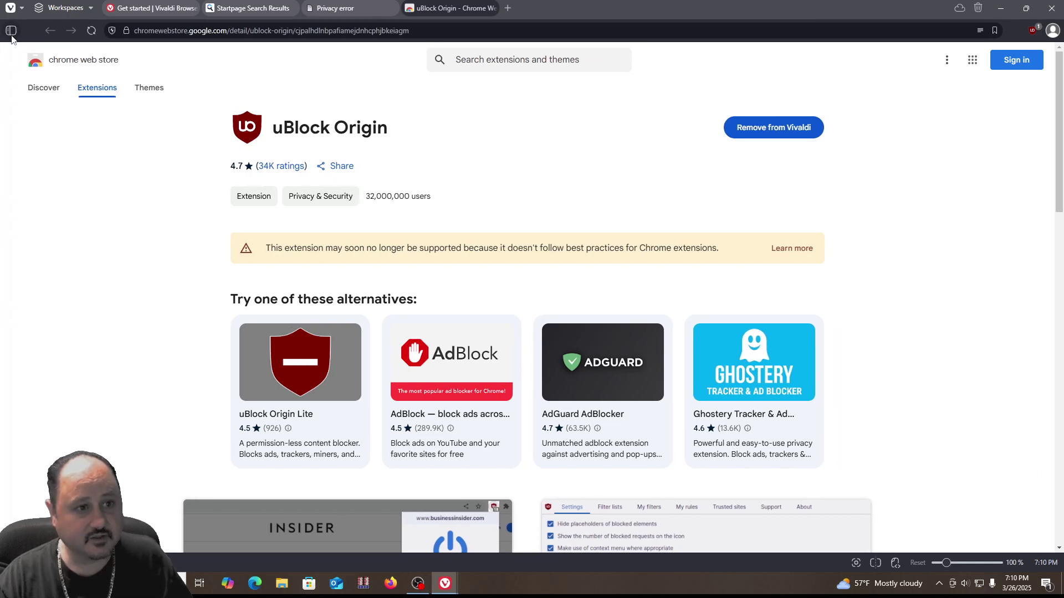
pyautogui.click(11, 36)
pyautogui.click(11, 36)
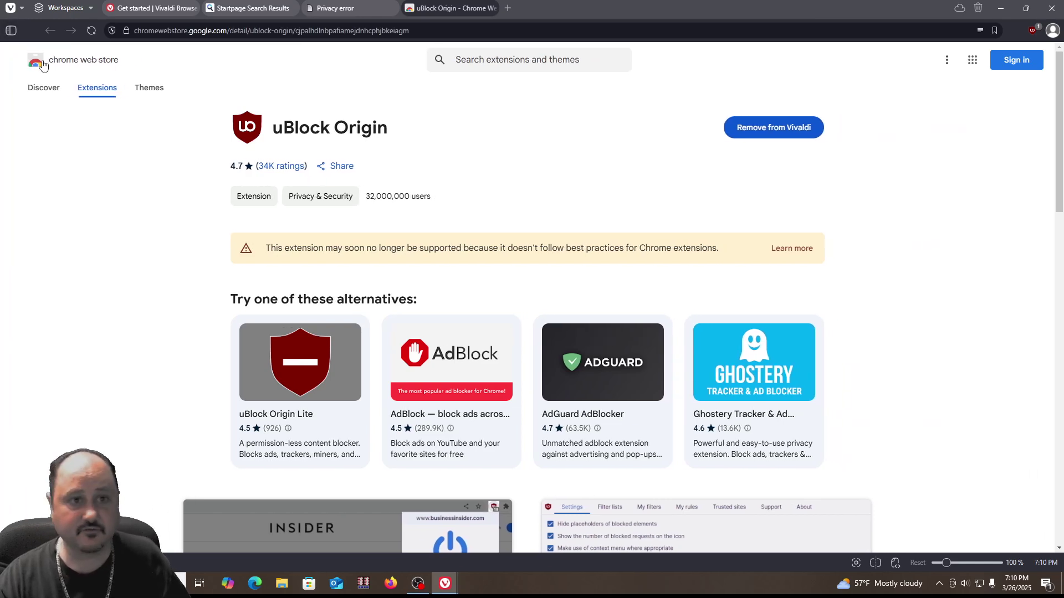